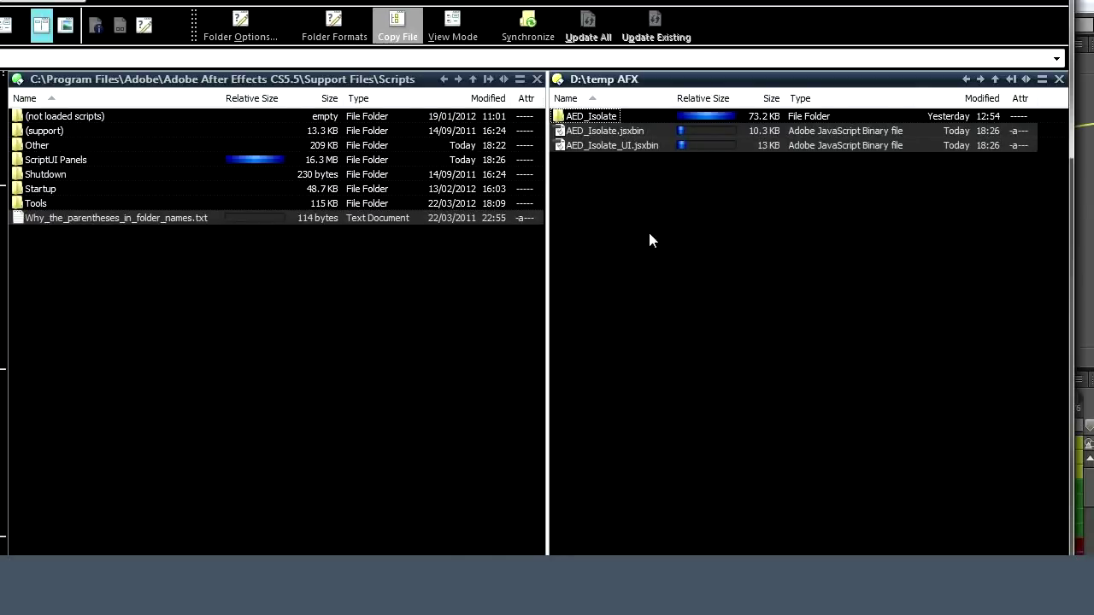
Copy the AED_Isolate folder and both .jsxbin files from D:\temp AFX into ScriptUI Panels, replacing existing copies.
left_click_drag(581, 188, 602, 105)
left_click_drag(582, 176, 627, 121)
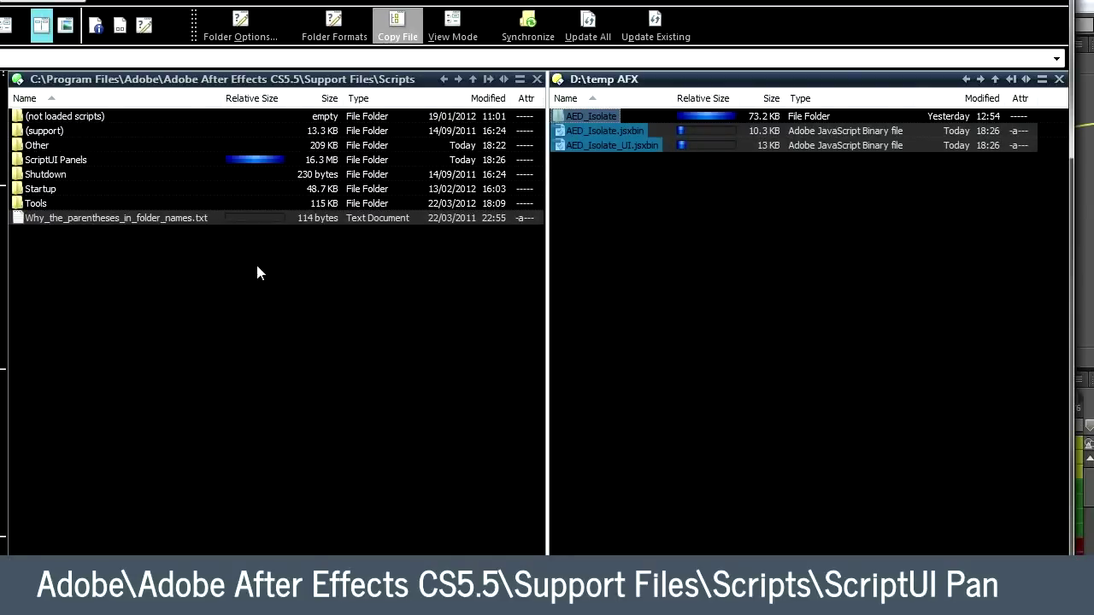
left_click(277, 281)
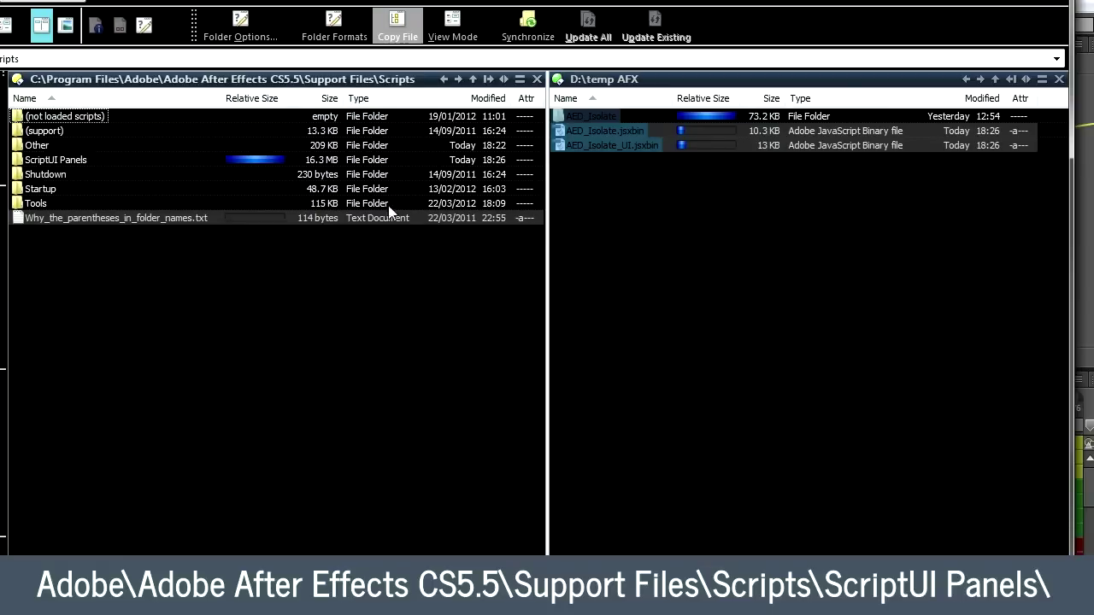
double_click(62, 161)
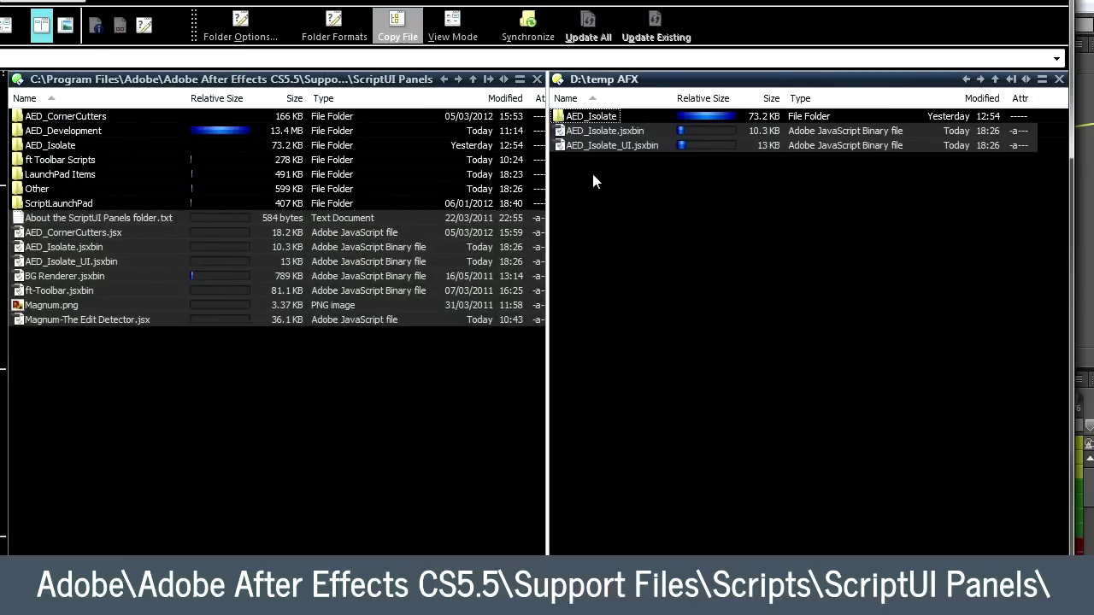
left_click_drag(592, 170, 273, 437)
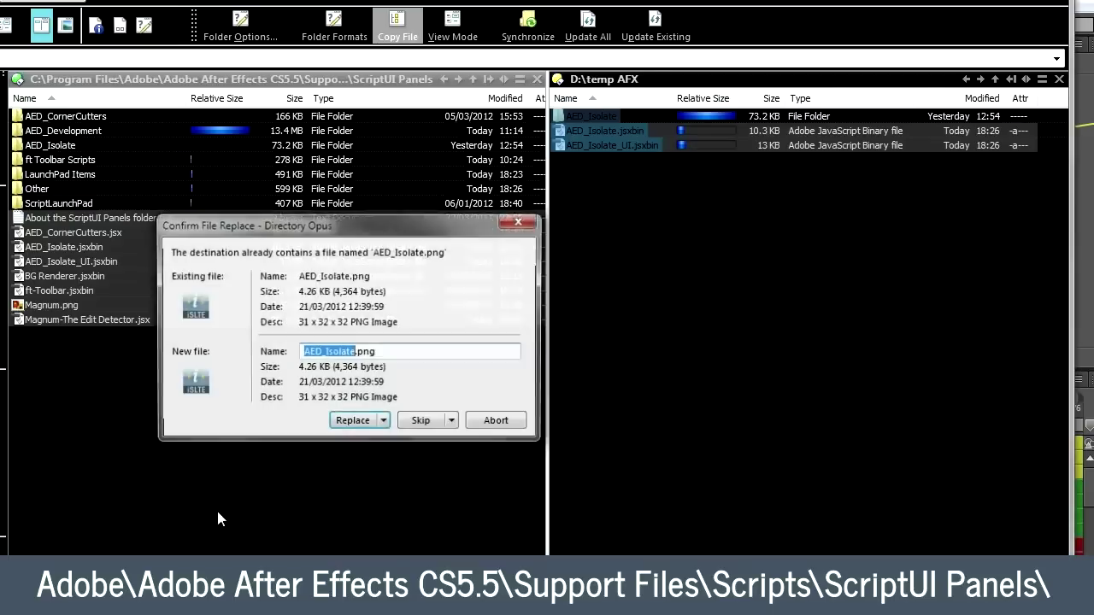
left_click(359, 419, "shift")
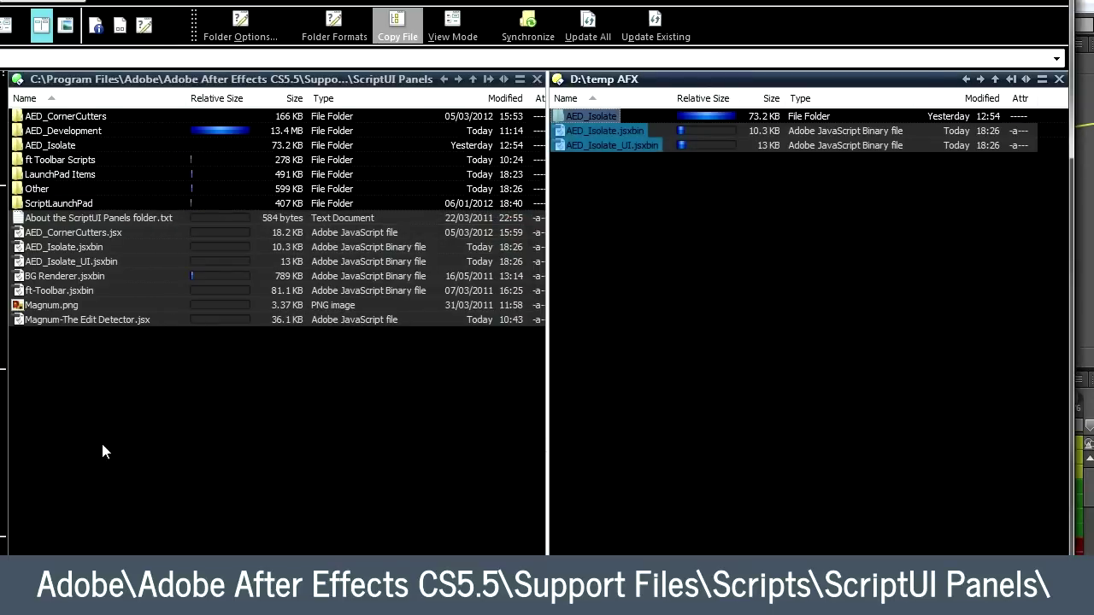
left_click(213, 472)
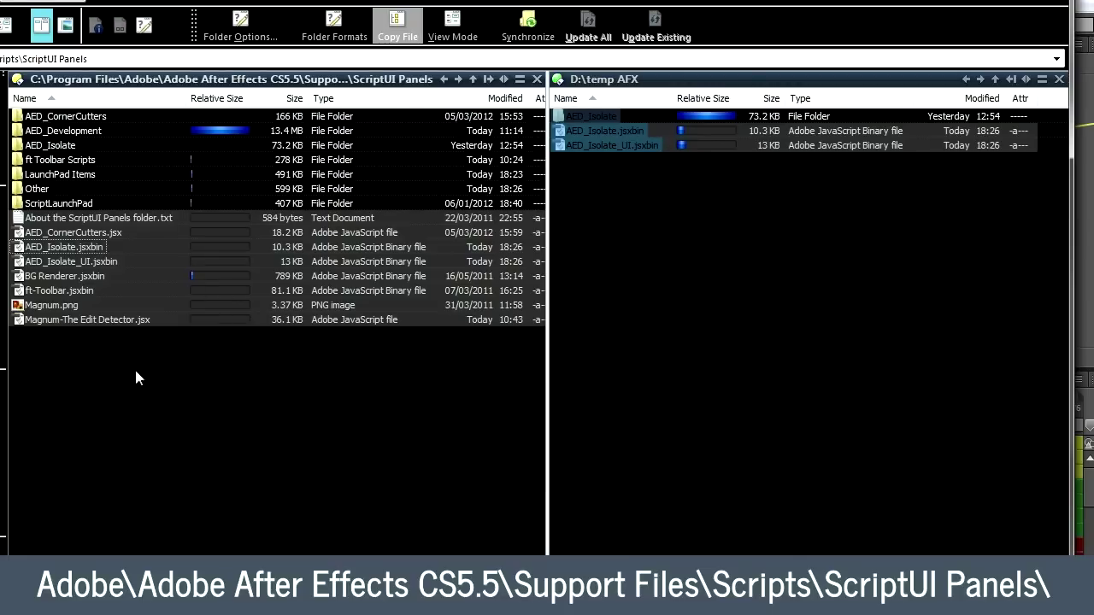
key("alt+Tab")
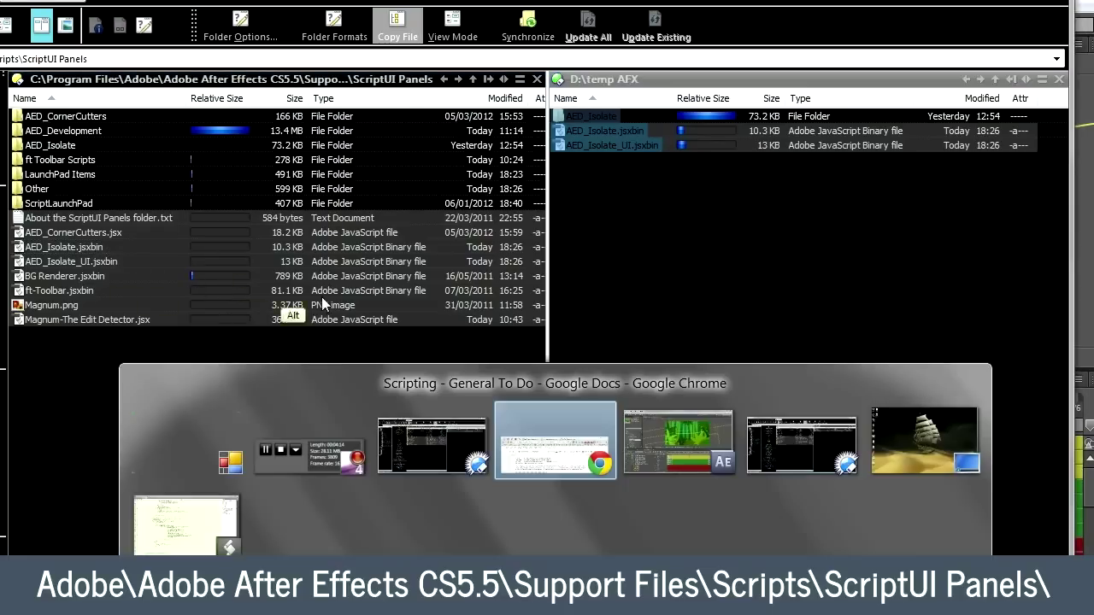
left_click(563, 419)
left_click(312, 7)
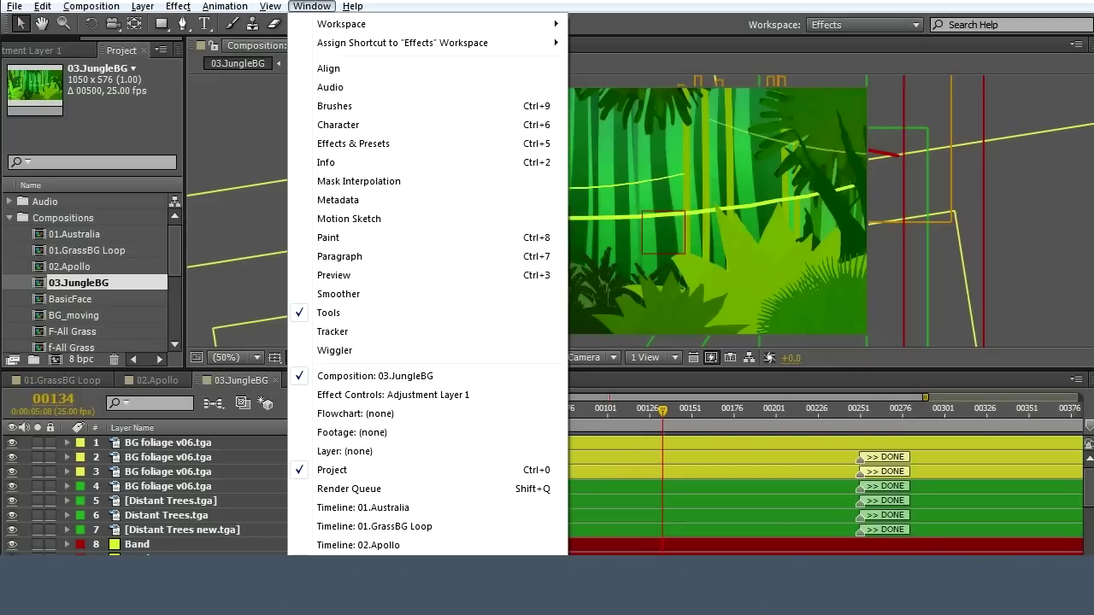
left_click(393, 590)
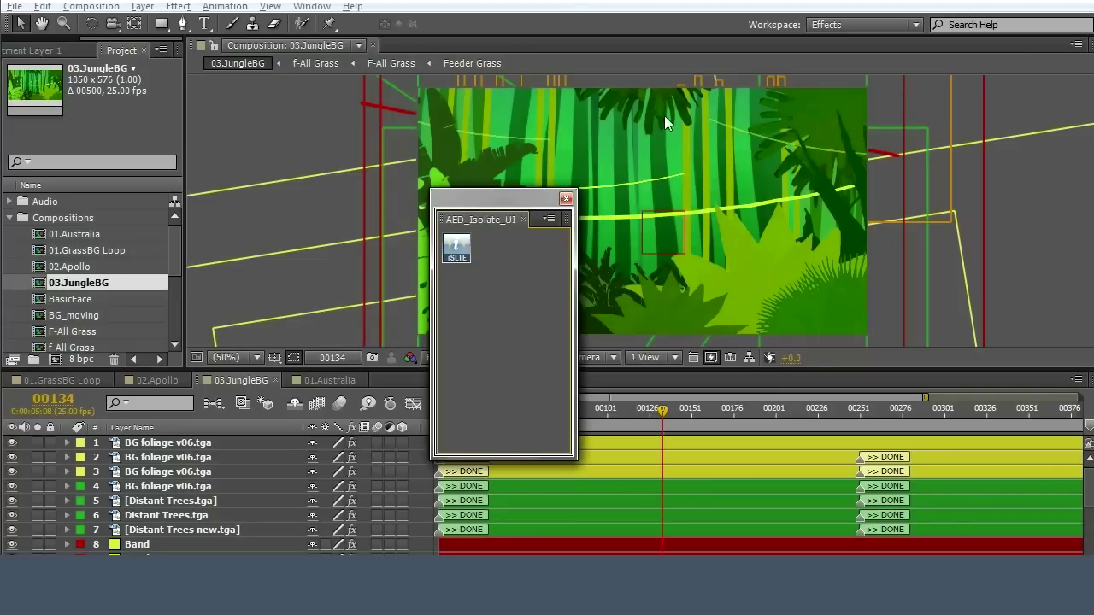
left_click_drag(494, 221, 43, 468)
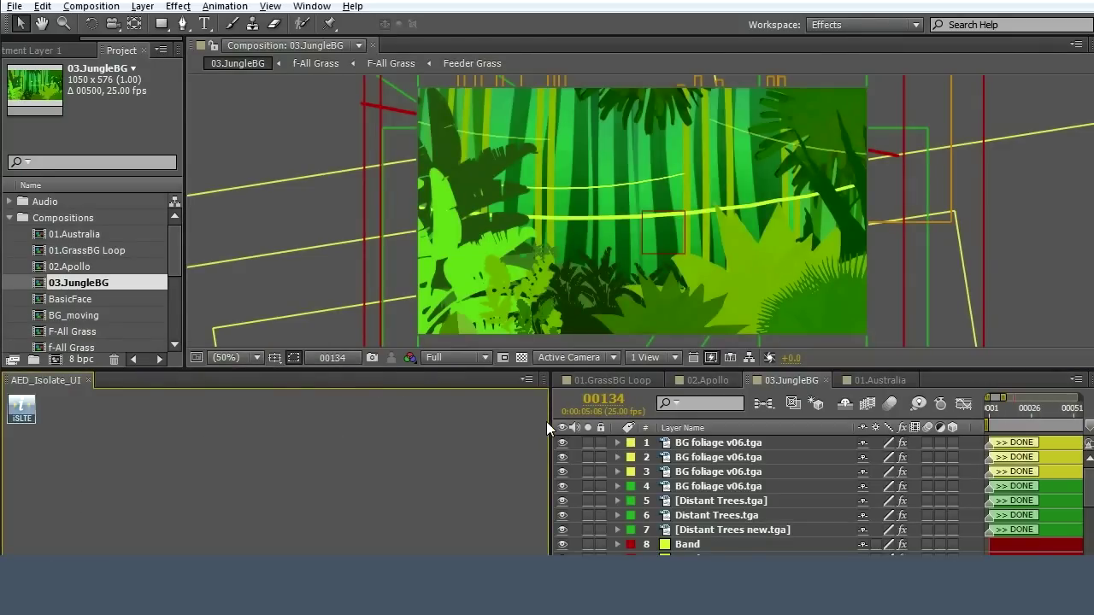
left_click_drag(547, 422, 187, 435)
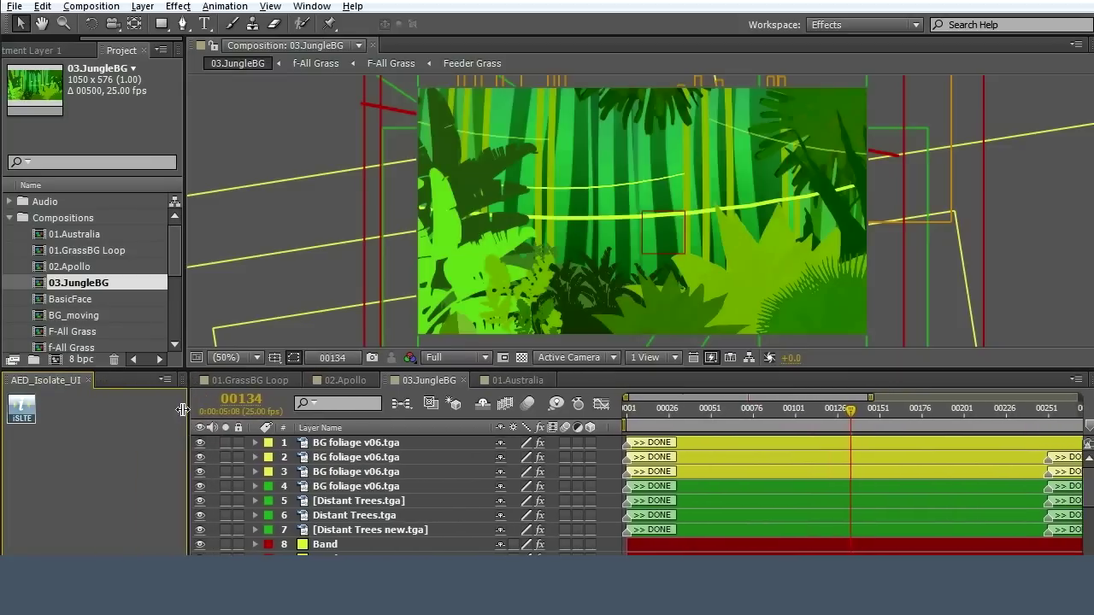
left_click(89, 379)
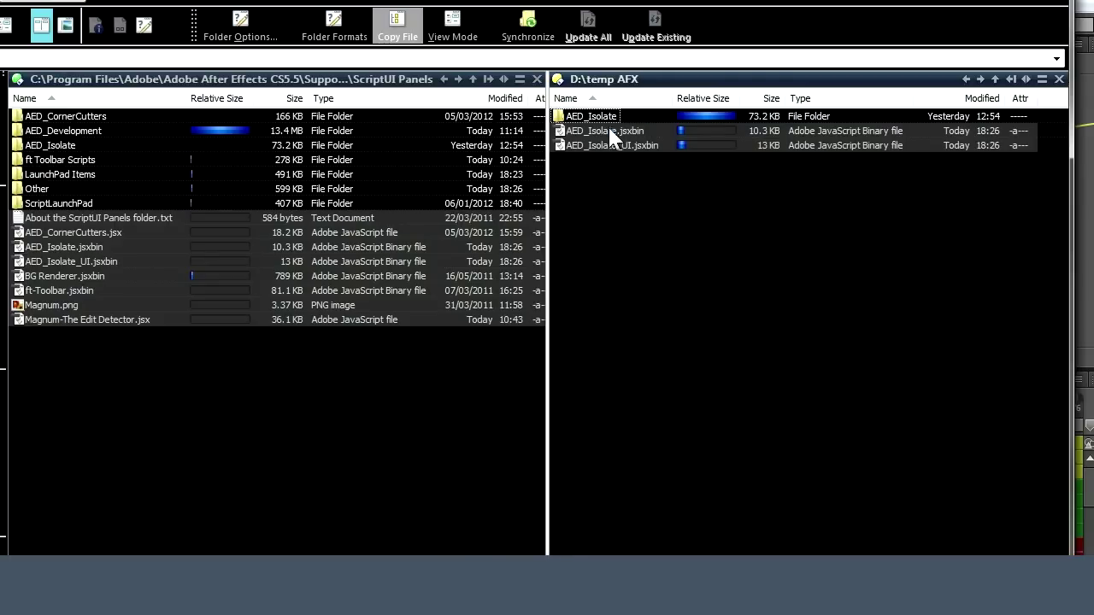
Select AED_Isolate.jsxbin in D:\temp AFX, then return to After Effects.
left_click(609, 131)
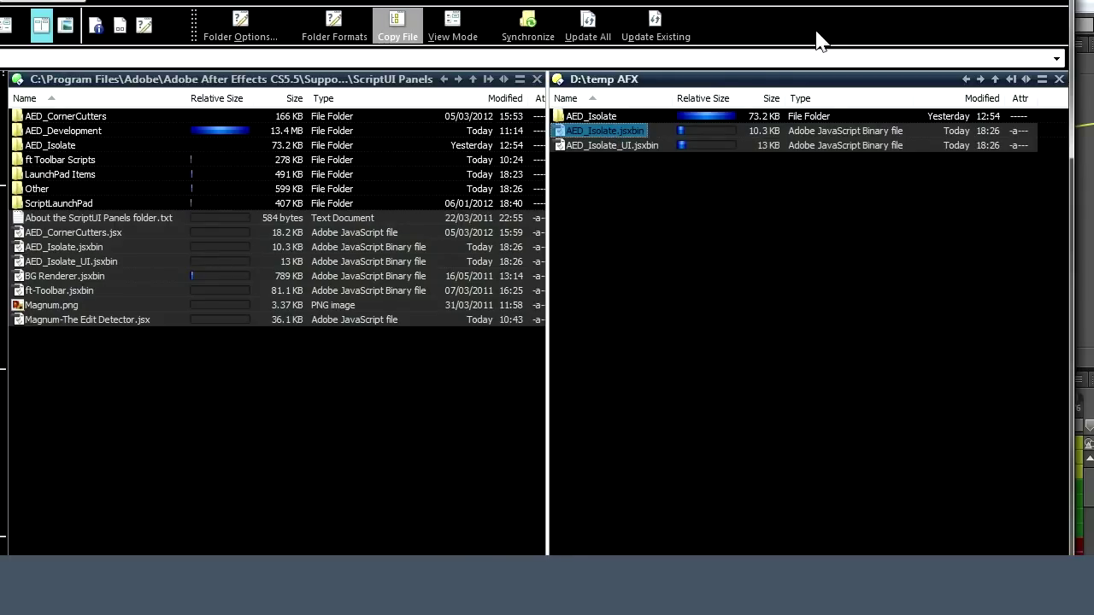
left_click(610, 211)
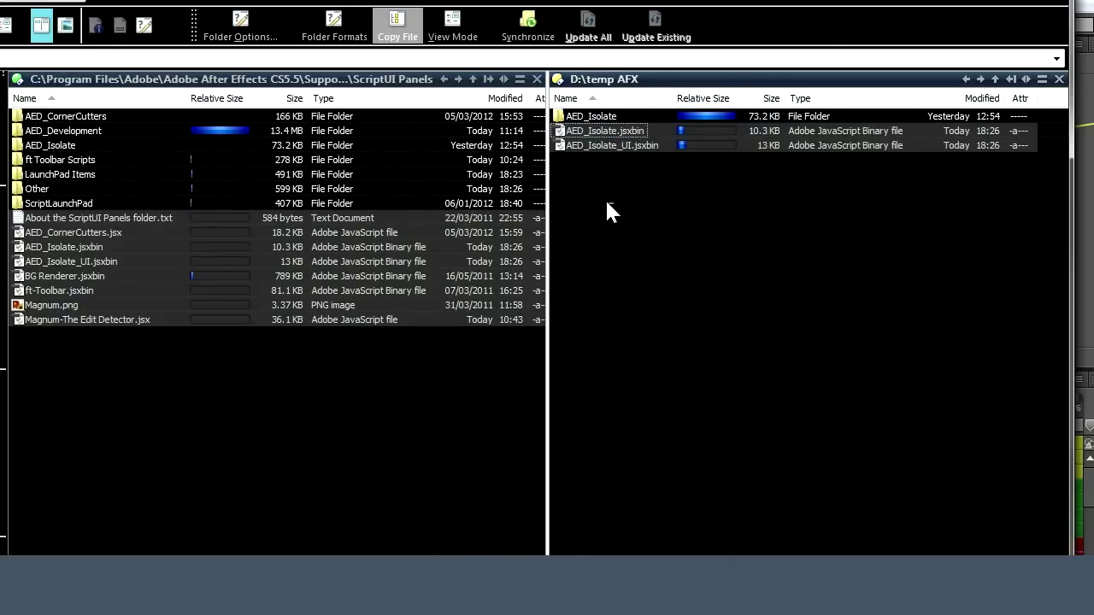
left_click(610, 134)
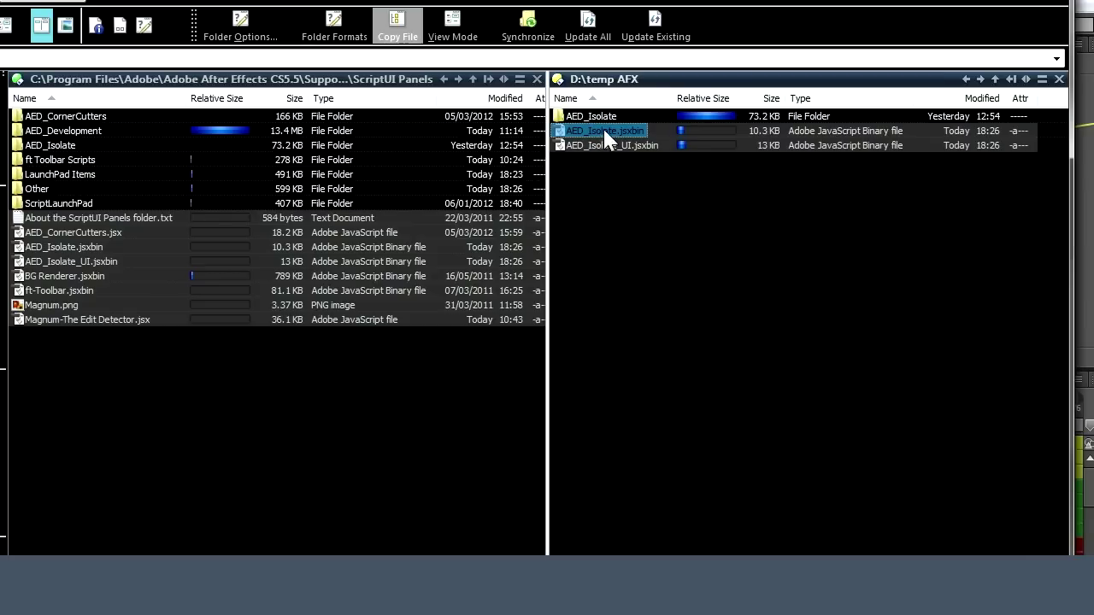
key("alt+Tab")
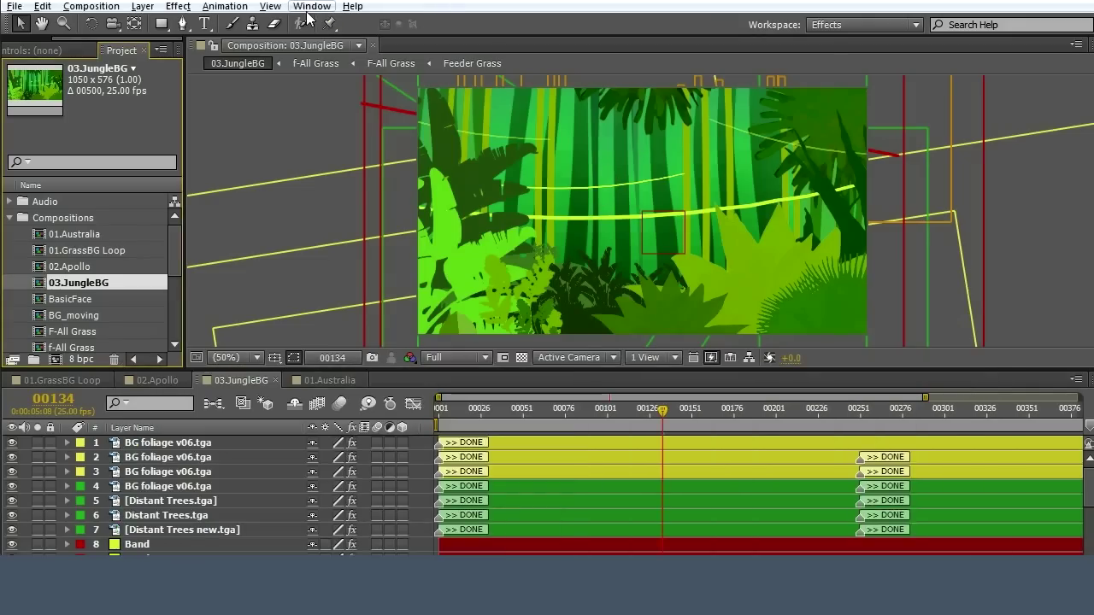
Show the ft-Toolbar panel from the Window menu and position it over the composition.
left_click(312, 7)
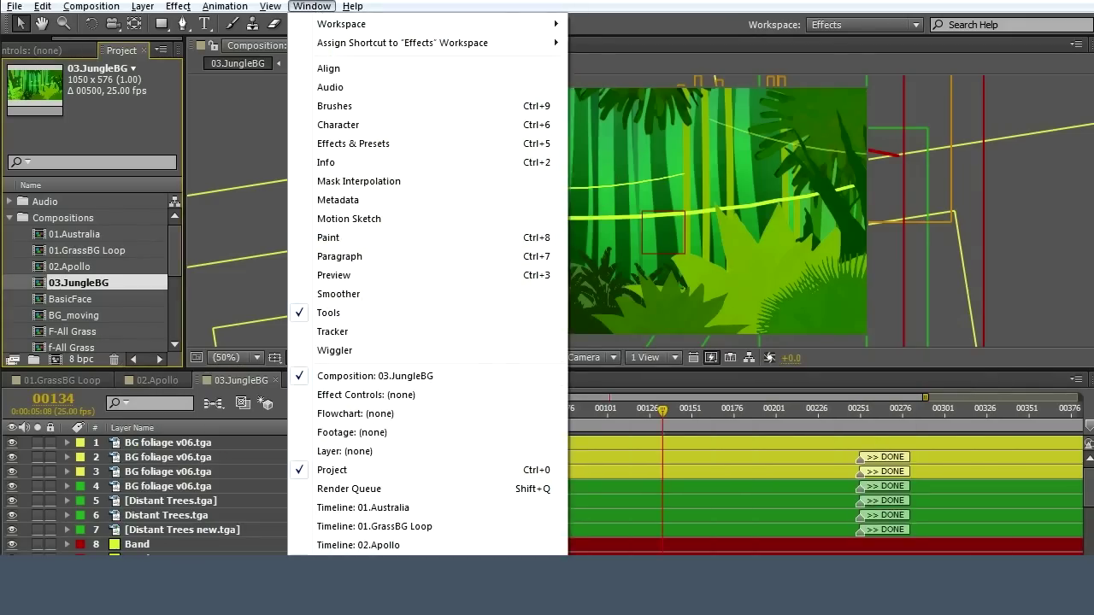
left_click(367, 577)
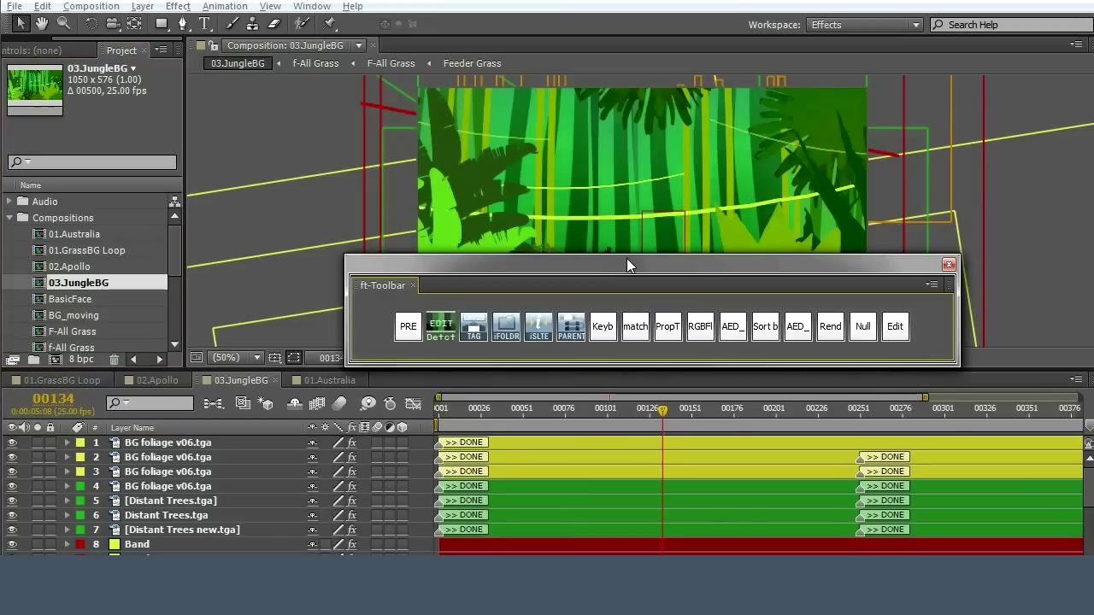
left_click_drag(626, 258, 601, 284)
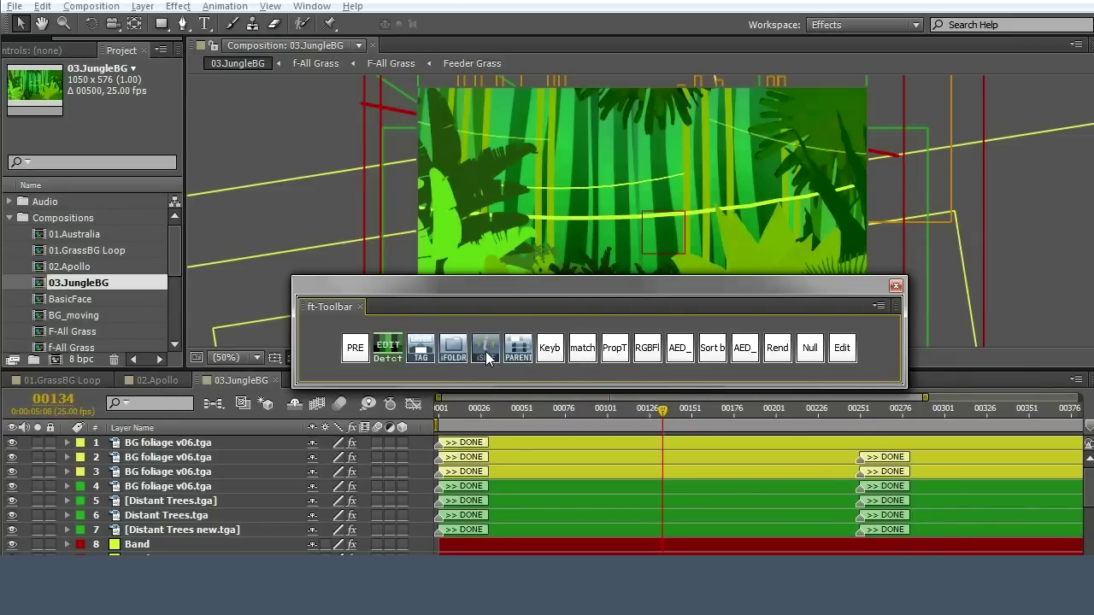
left_click_drag(516, 284, 519, 304)
left_click(183, 450)
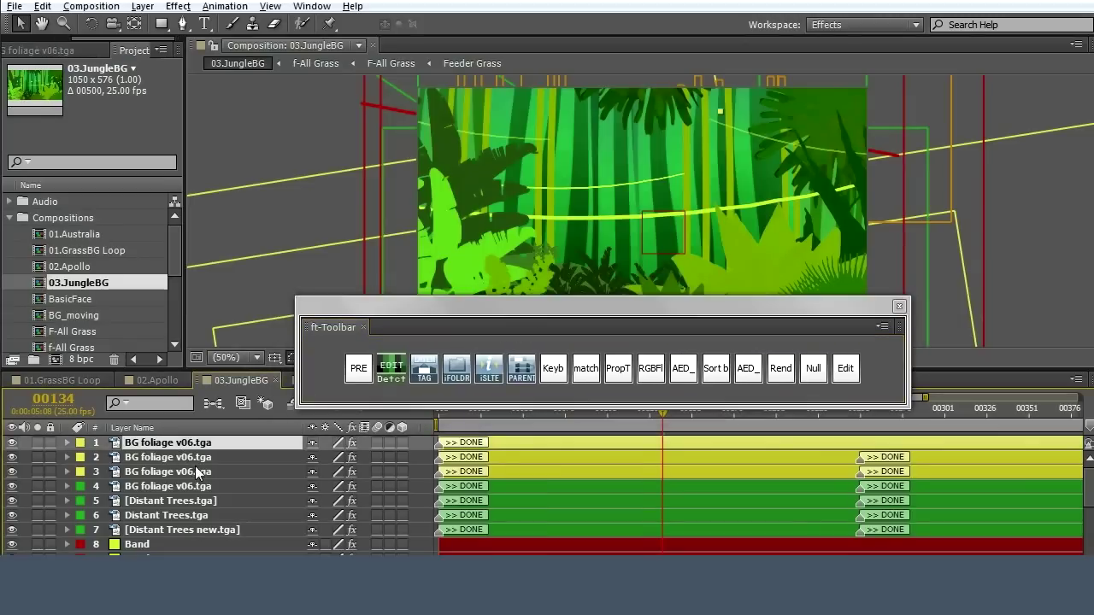
left_click(179, 474, "shift")
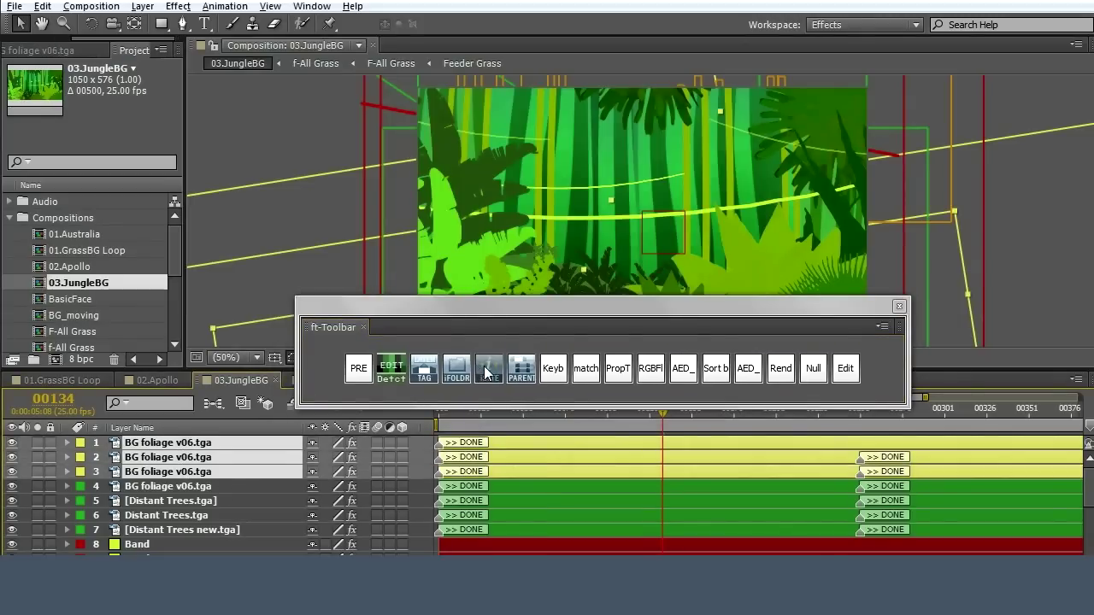
left_click(491, 379)
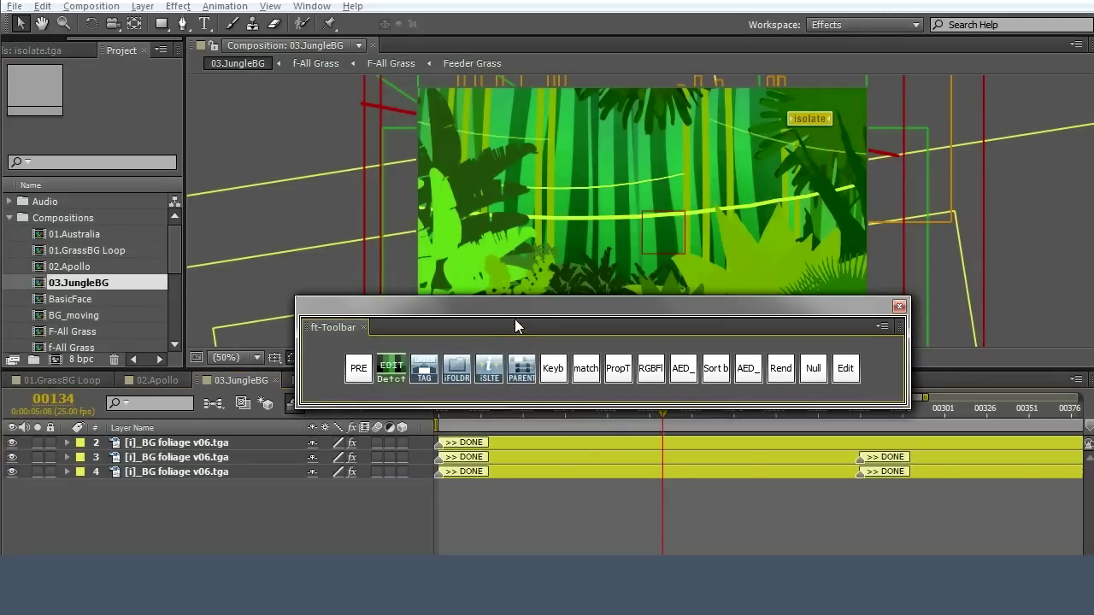
left_click_drag(514, 322, 522, 355)
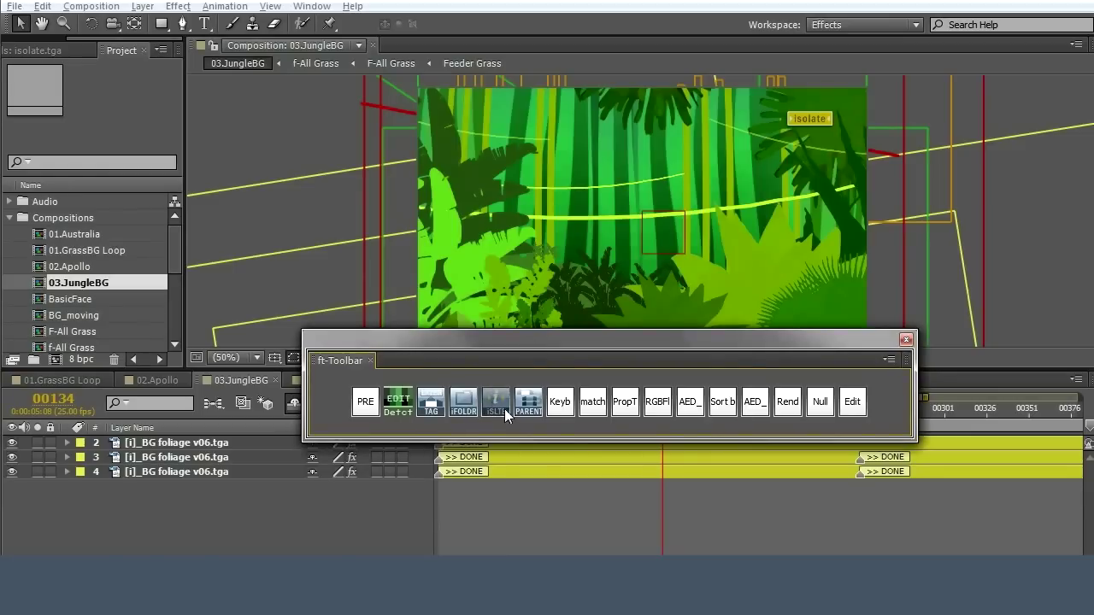
left_click(499, 406)
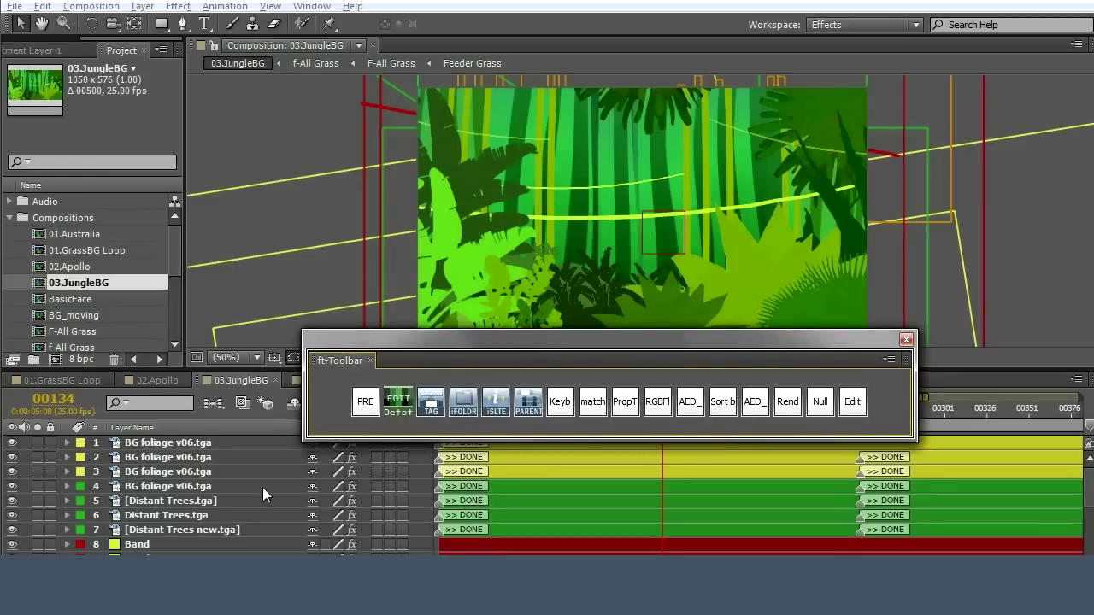
left_click(494, 404)
left_click_drag(497, 450, 494, 469)
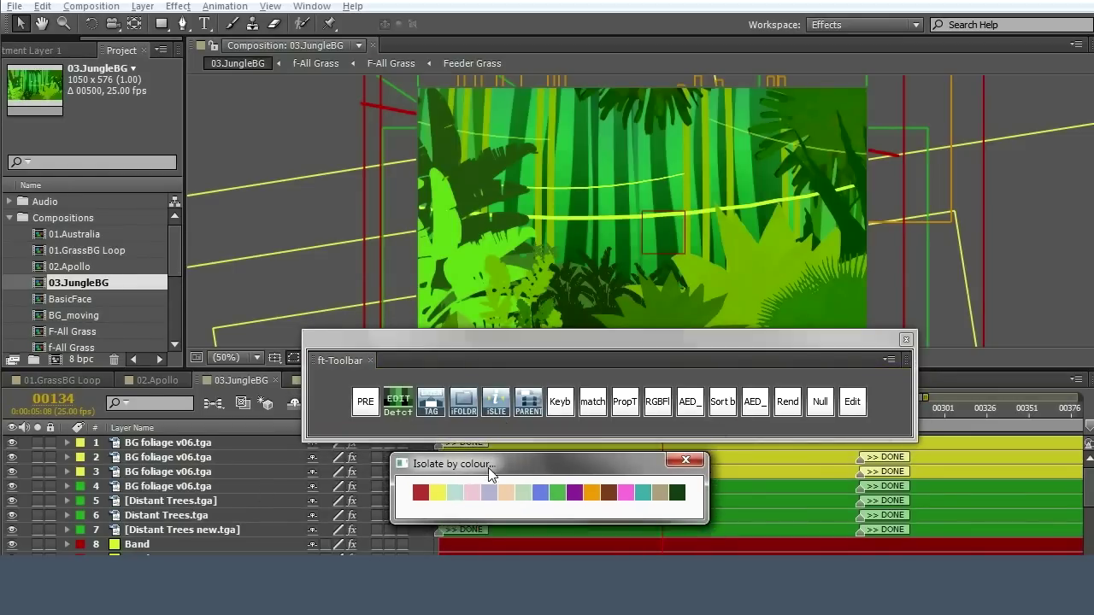
left_click(555, 492)
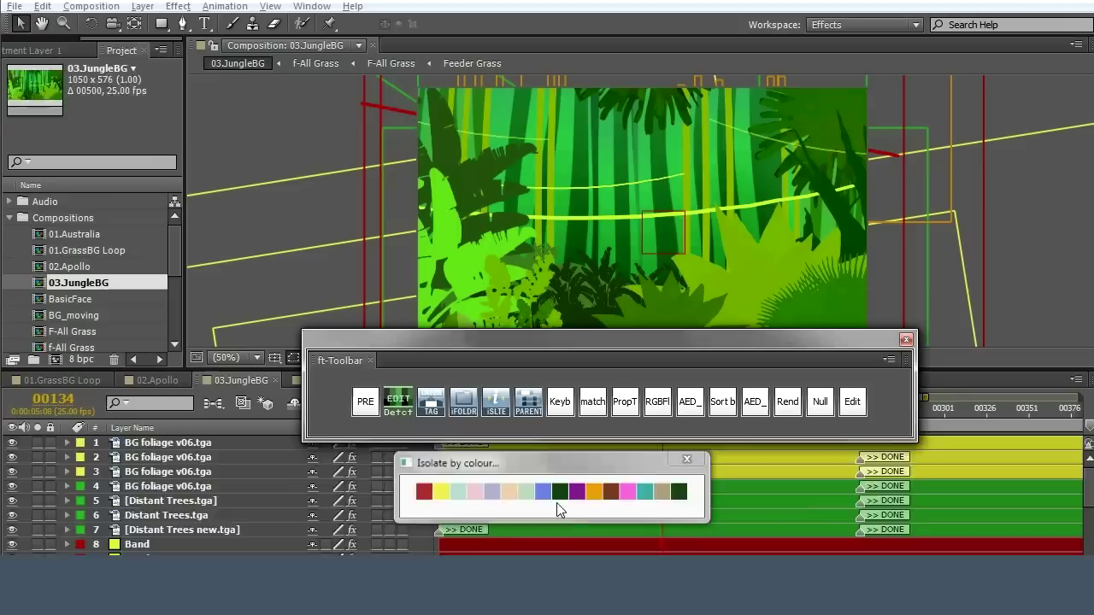
left_click(496, 407)
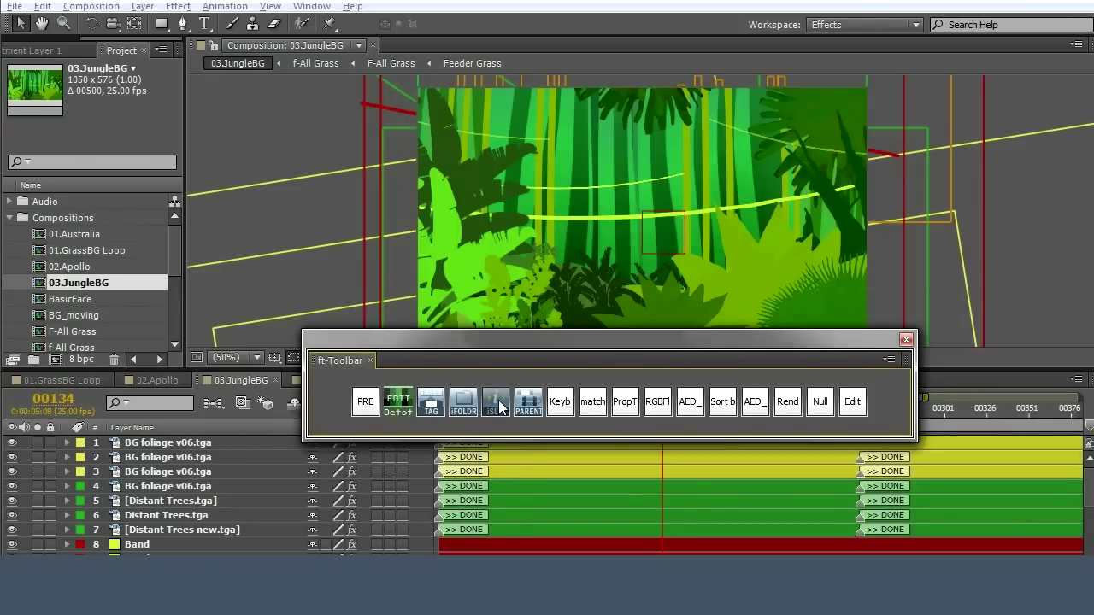
left_click(496, 408)
left_click_drag(564, 451, 559, 472)
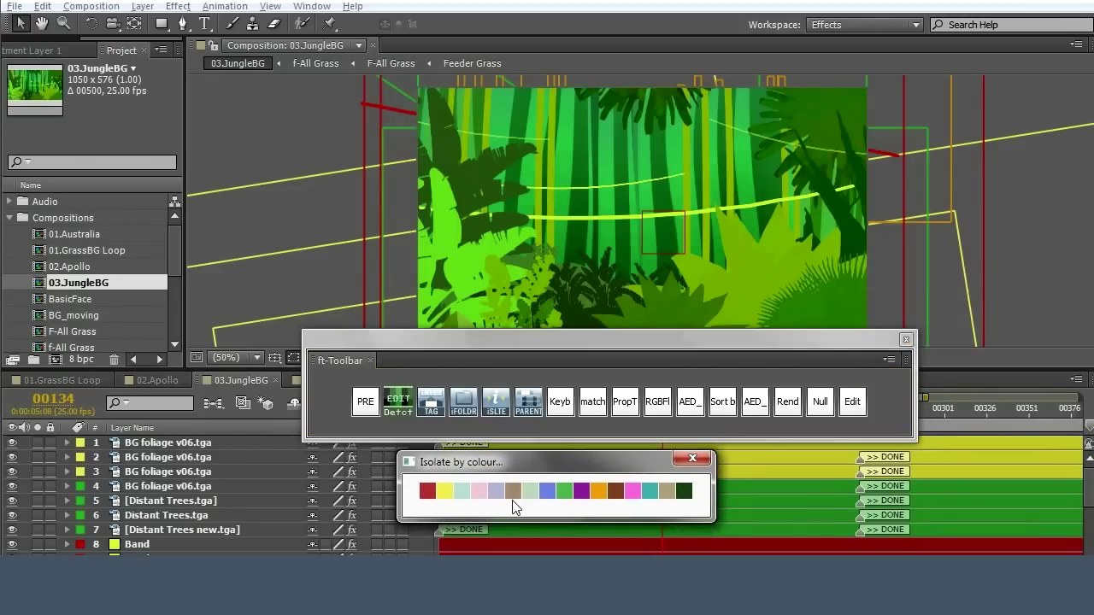
left_click(443, 493)
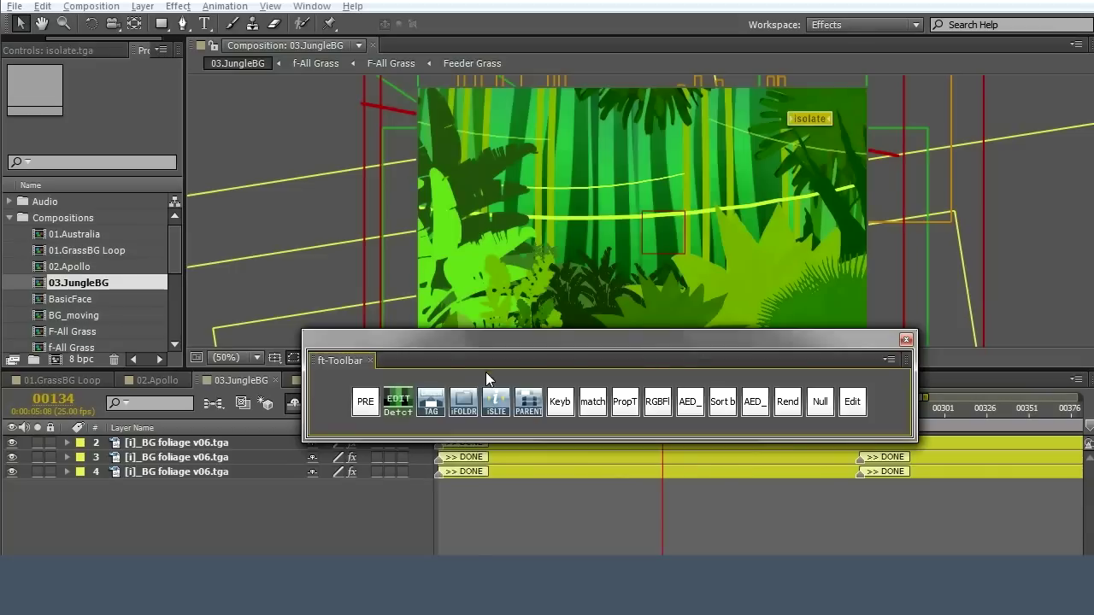
left_click(496, 403)
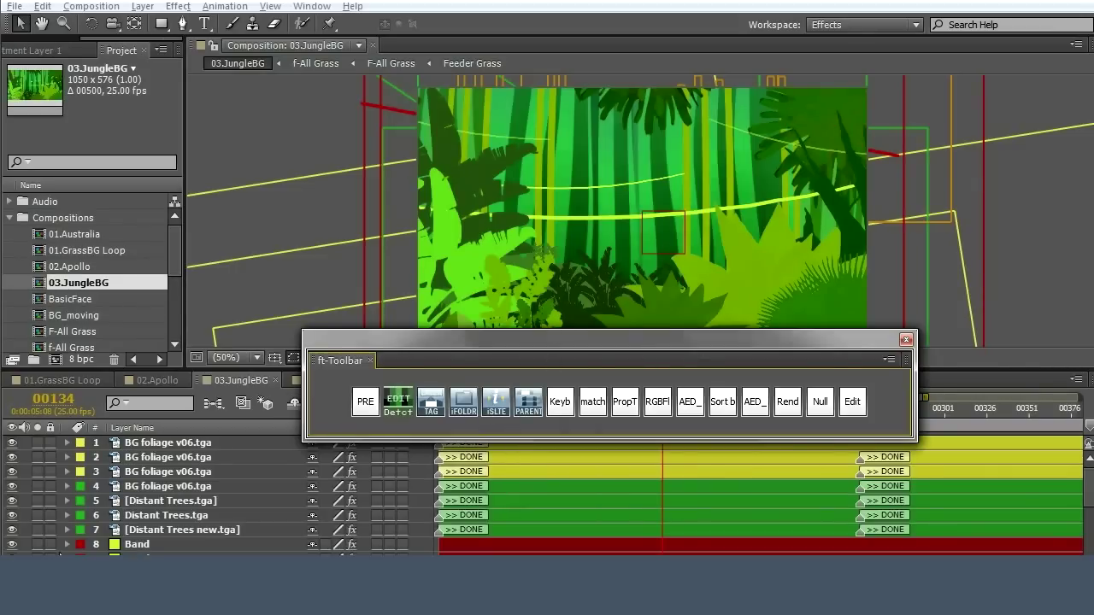
left_click(171, 501)
left_click(167, 515, "shift")
left_click(497, 404)
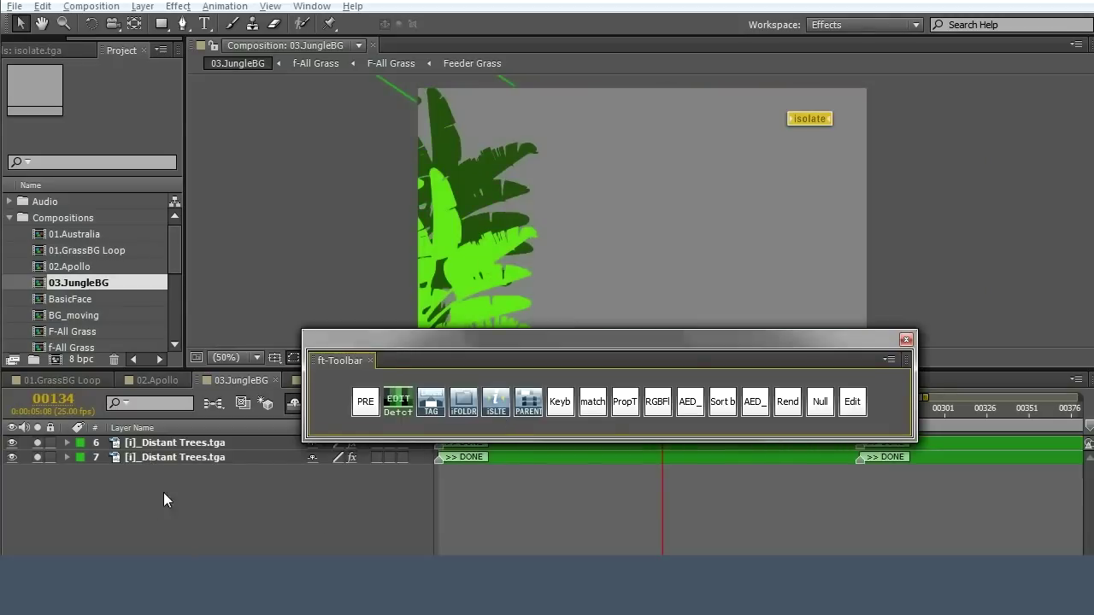
left_click(498, 403)
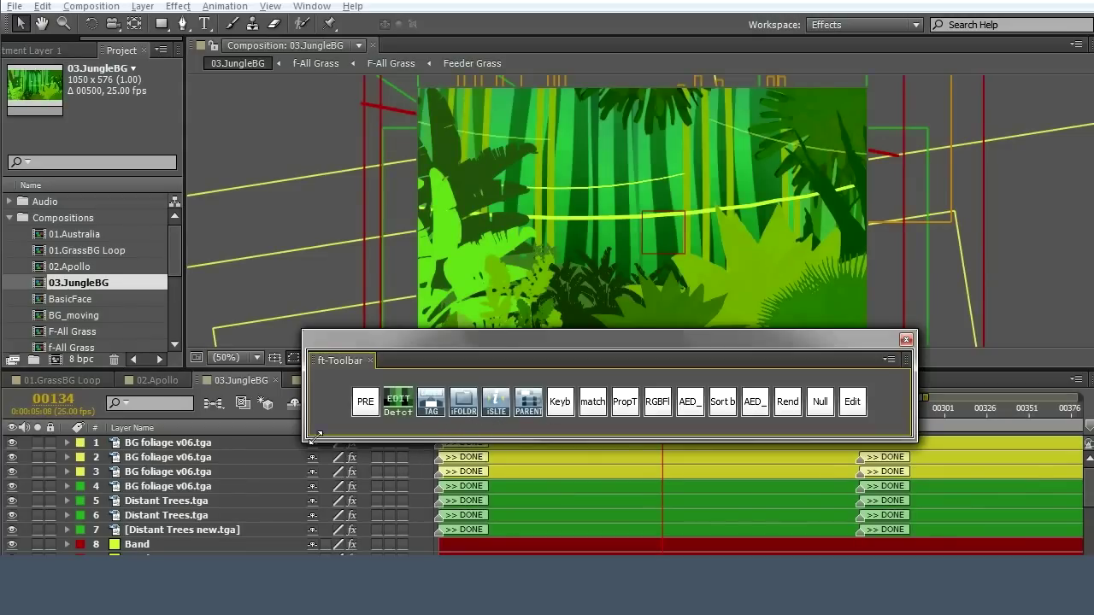
left_click(85, 502)
left_click(137, 546, "ctrl")
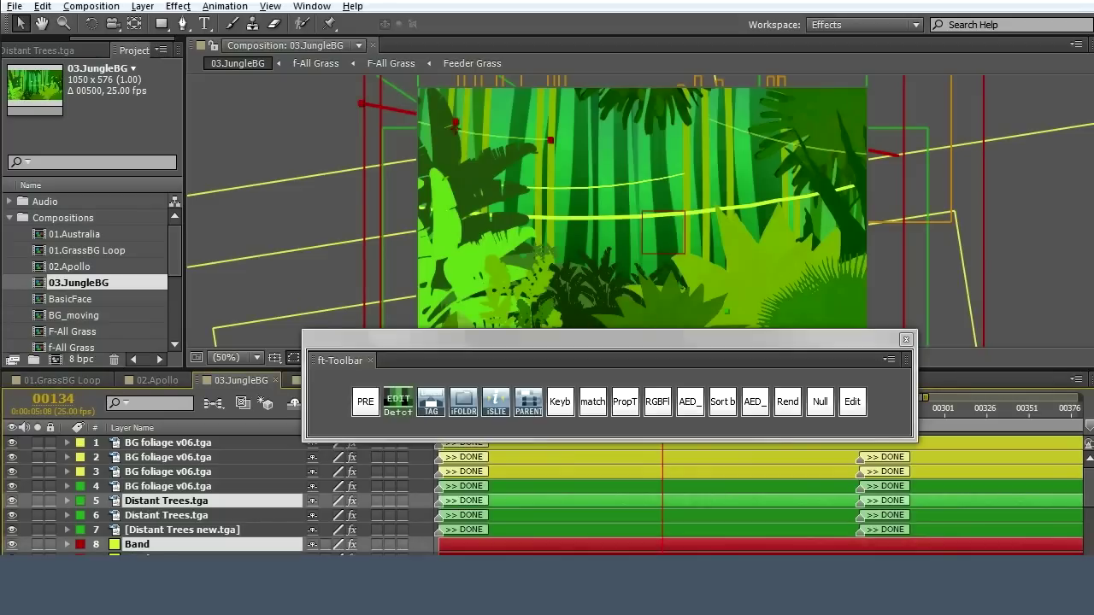
left_click(501, 409)
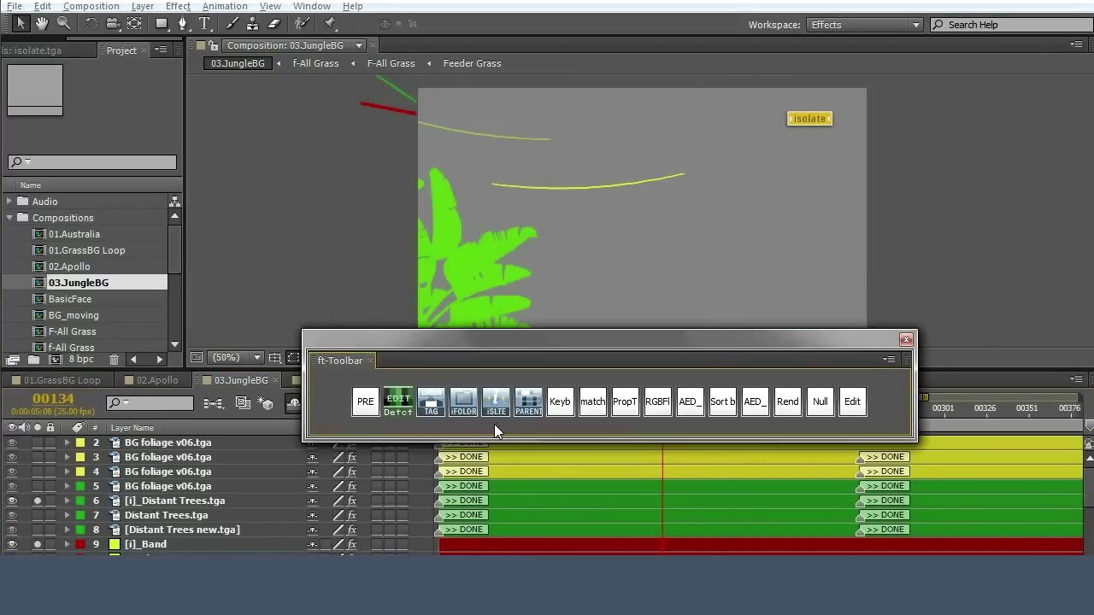
left_click(496, 401)
left_click_drag(668, 343, 620, 288)
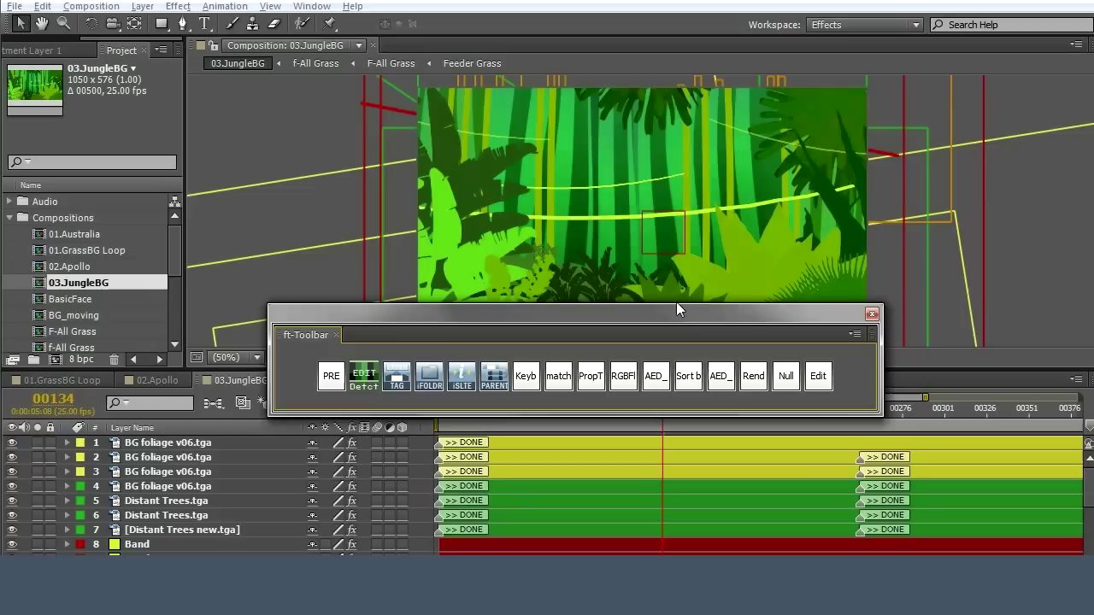
Launch KeyEd Up from the ft-Toolbar and list the General category down to the Run Script commands.
left_click_drag(676, 311, 682, 288)
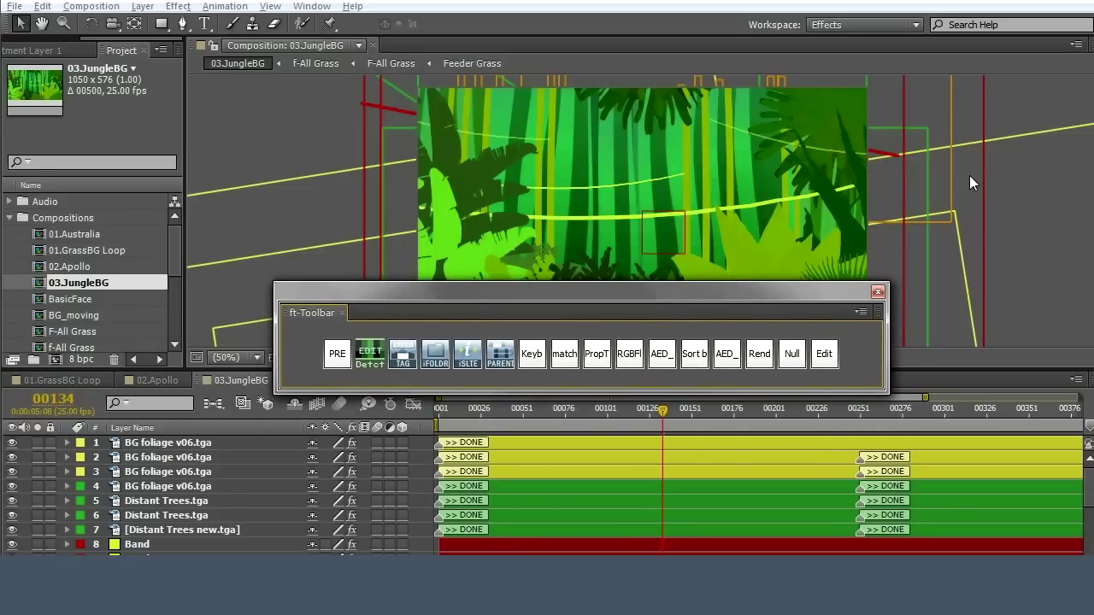
left_click(532, 353)
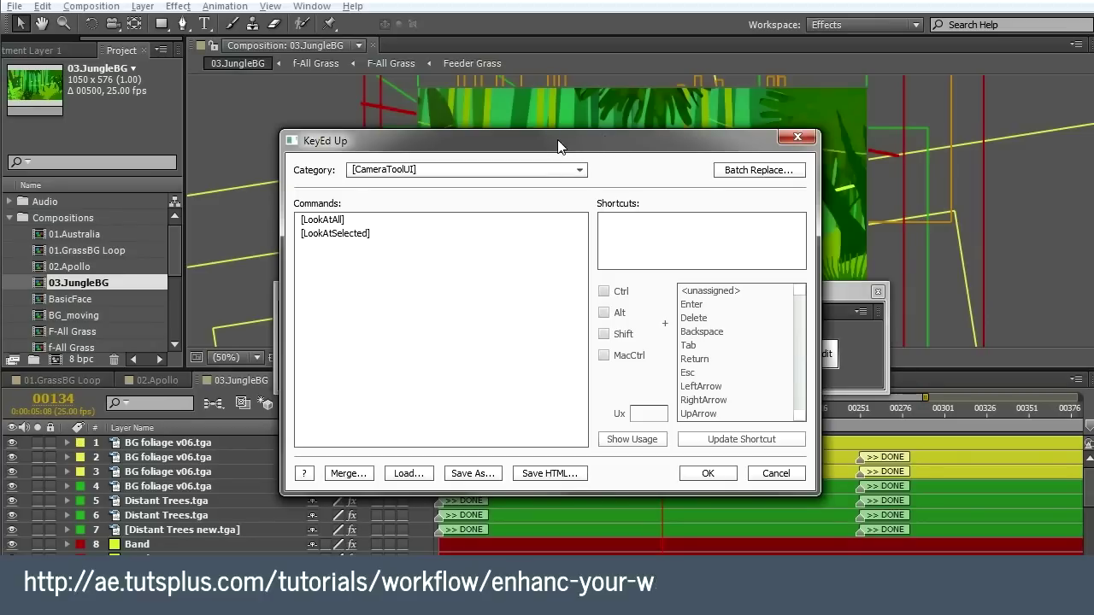
left_click(469, 169)
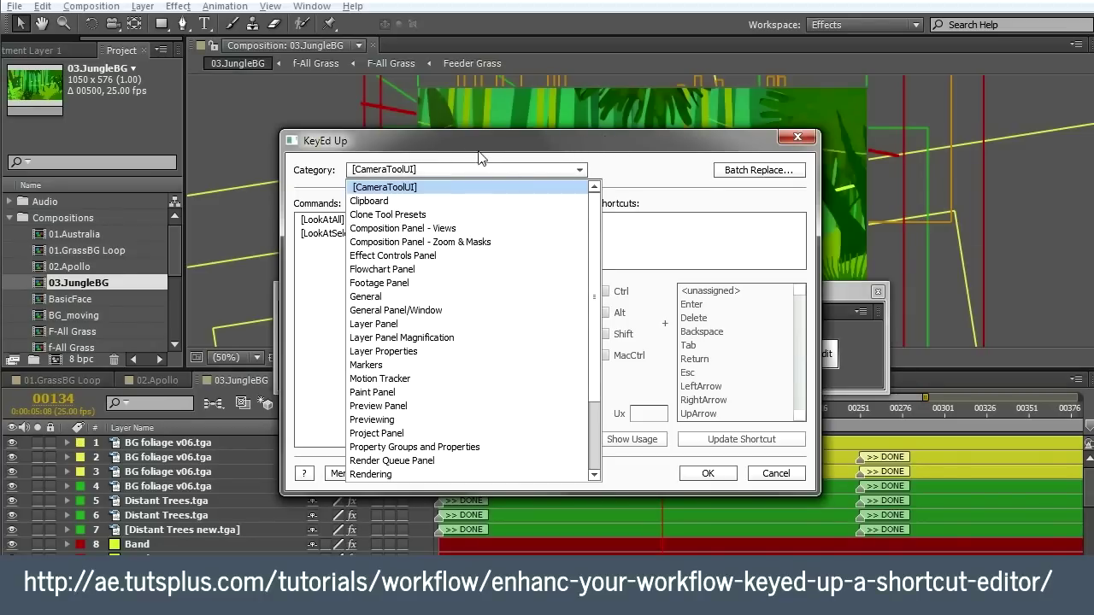
scroll(595, 245, "down", 2)
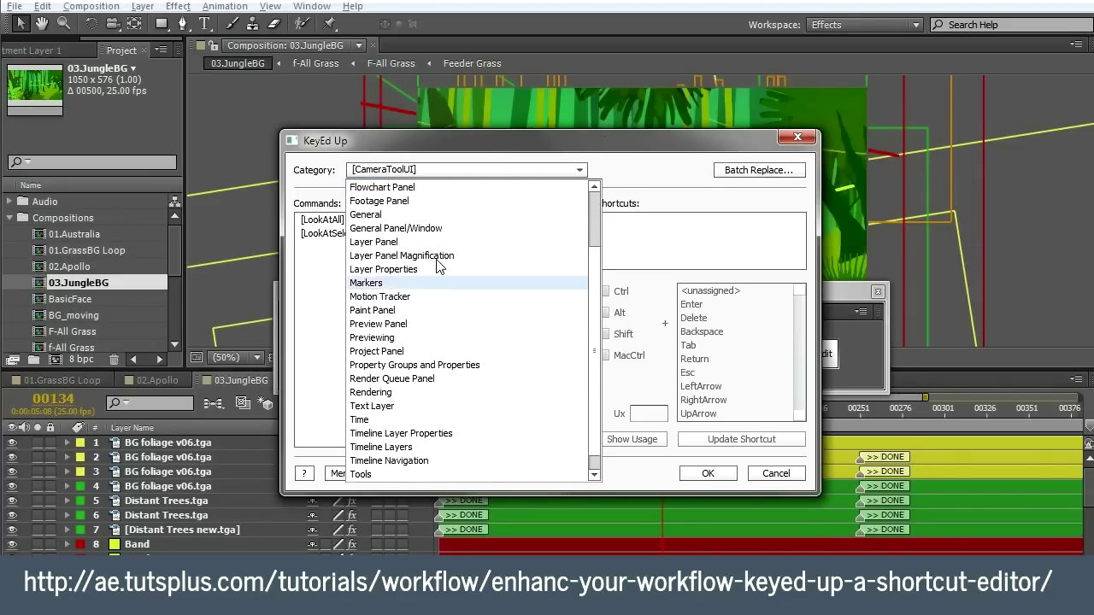
scroll(512, 269, "up", 2)
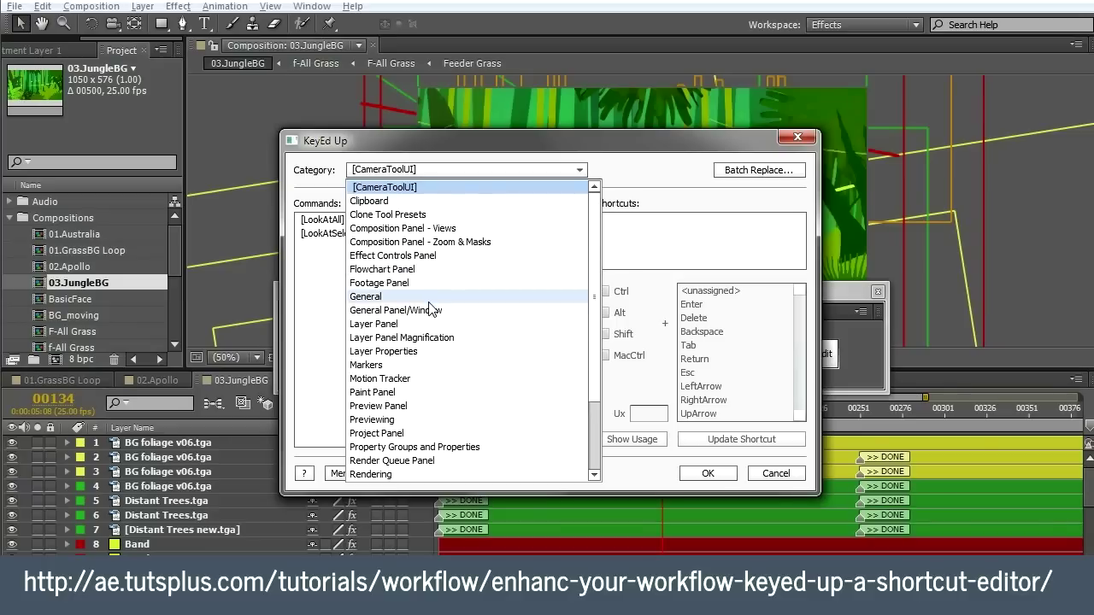
left_click(432, 298)
left_click_drag(586, 246, 581, 315)
Compare Run Script # 1 and # 2, confirming Alt+I sits on Run Script # 1.
left_click(364, 330)
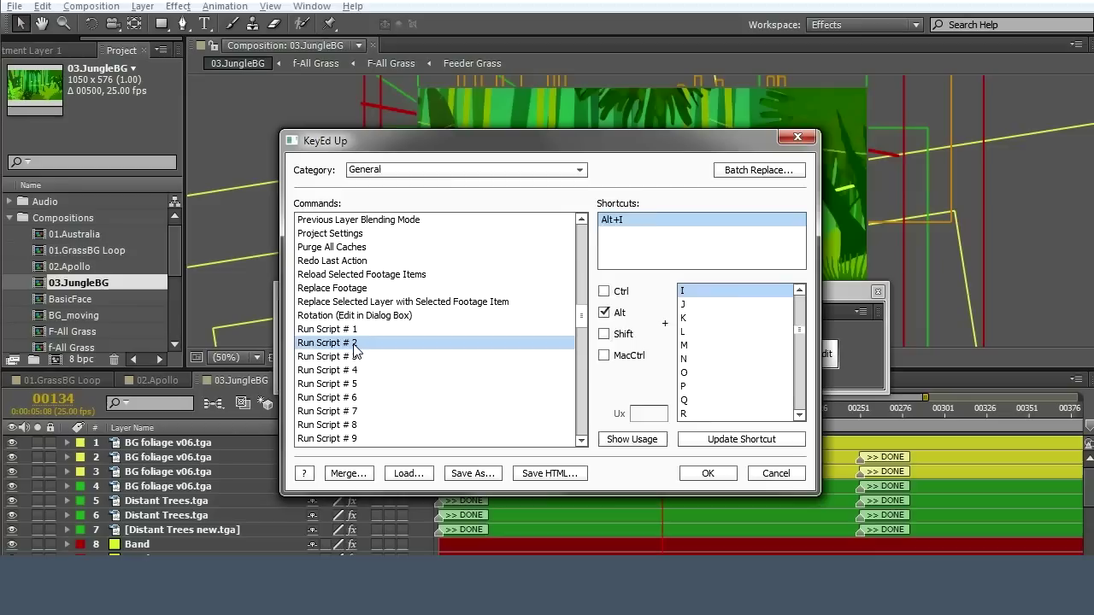
left_click(359, 343)
left_click(363, 332)
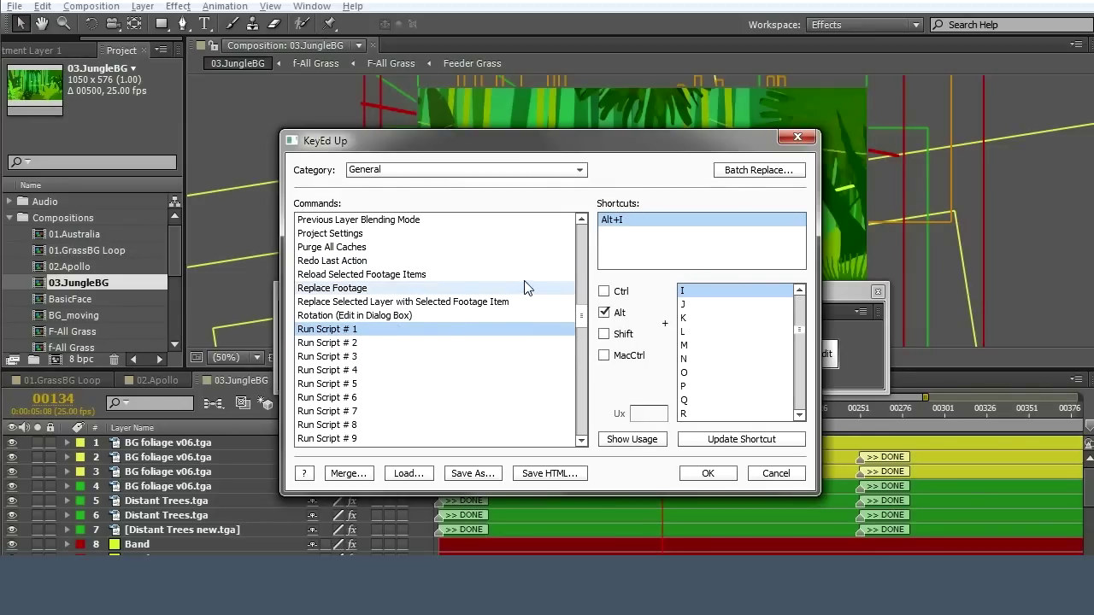
left_click(352, 344)
left_click(351, 330)
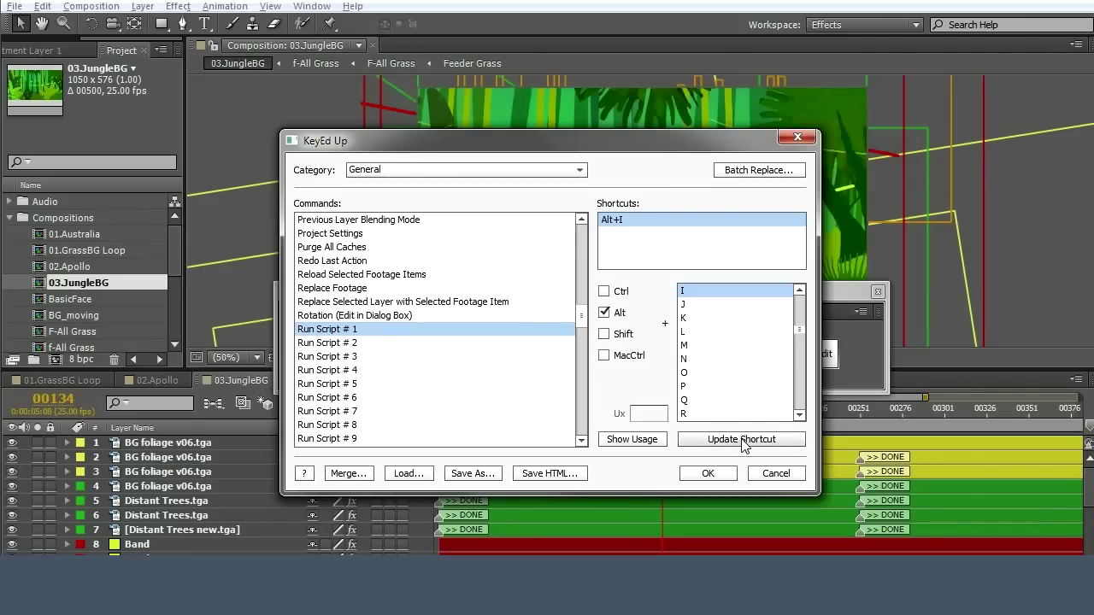
Save the shortcuts, acknowledge the restart notice, and nudge the ft-Toolbar slightly.
left_click(710, 475)
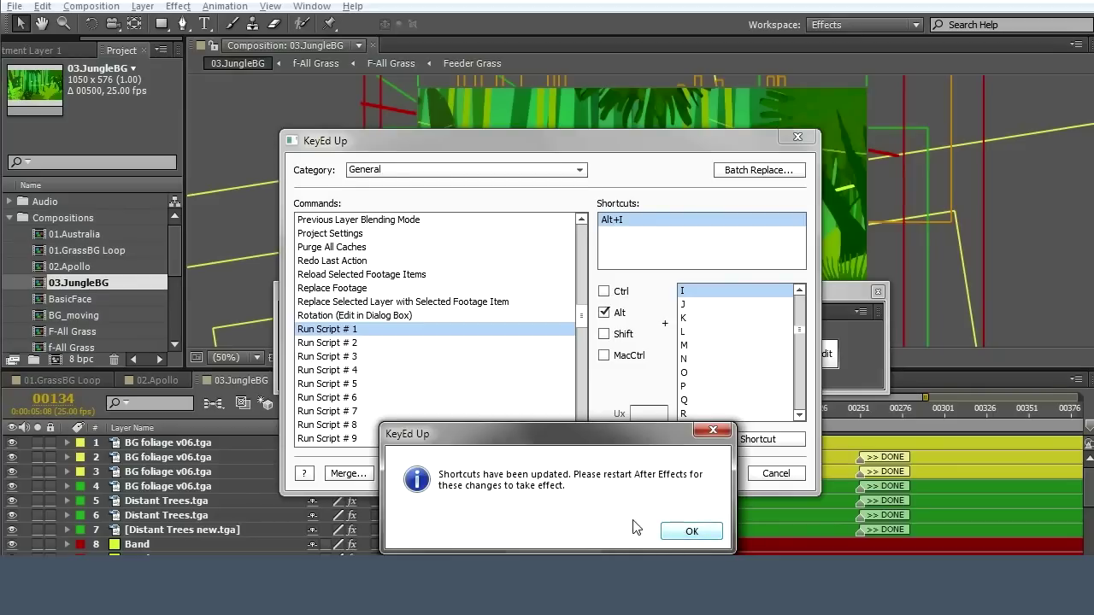
left_click(691, 531)
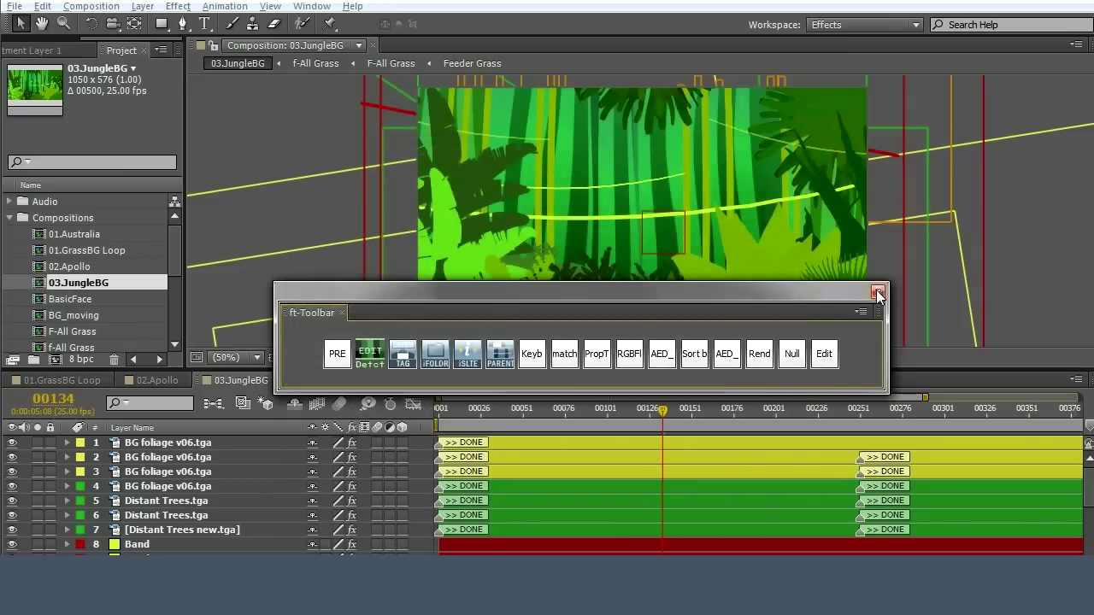
left_click_drag(811, 293, 809, 298)
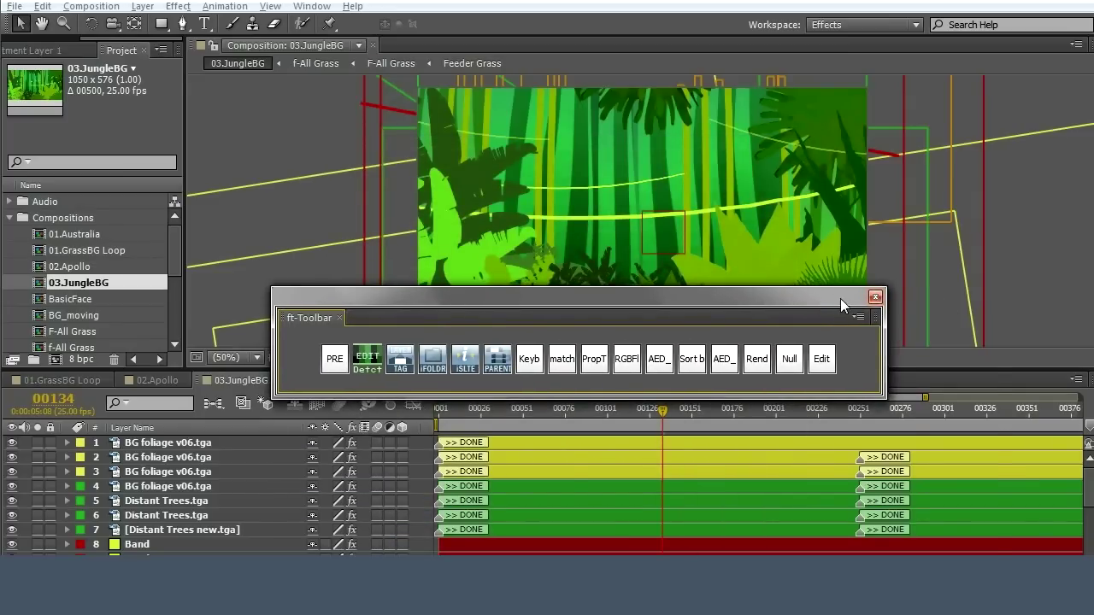
Return to Directory Opus and go up from ScriptUI Panels to the parent Scripts folder.
key("alt+Tab")
left_click(547, 445)
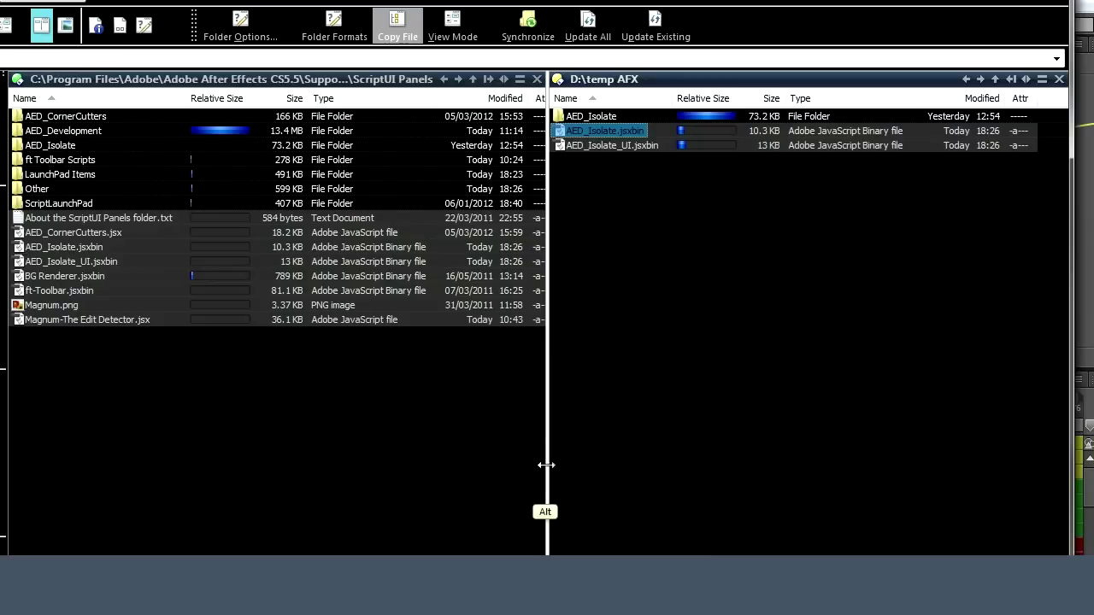
left_click(663, 248)
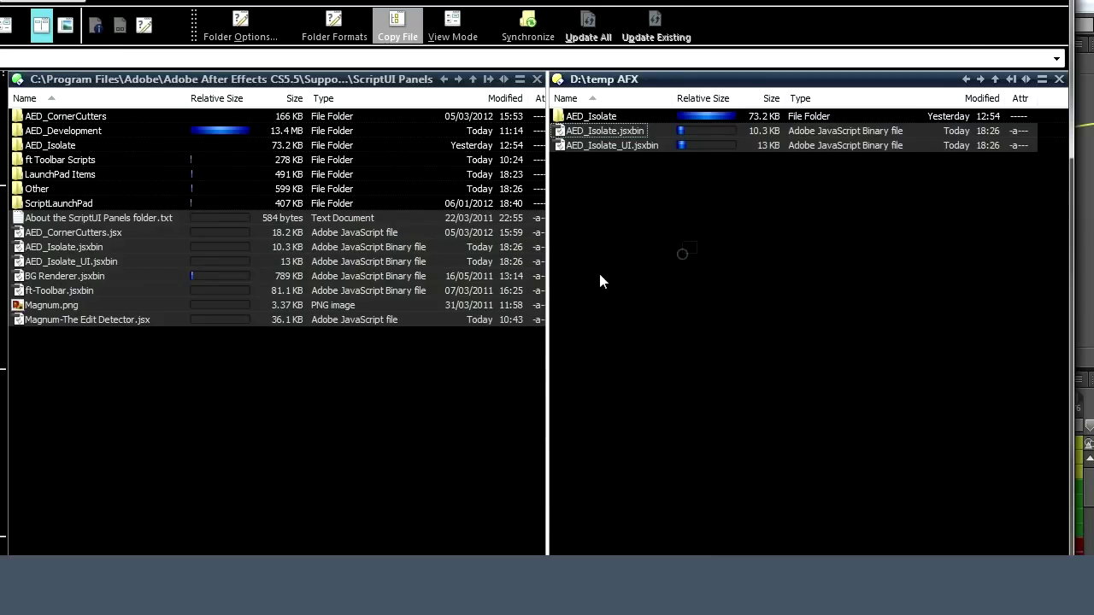
left_click(298, 440)
double_click(299, 426)
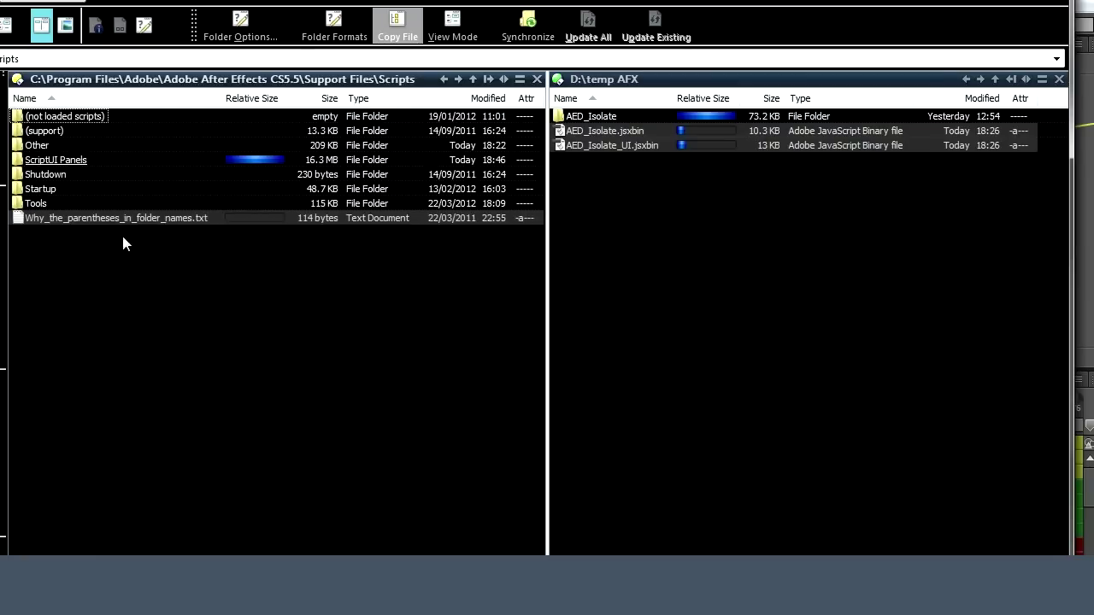
left_click(55, 164)
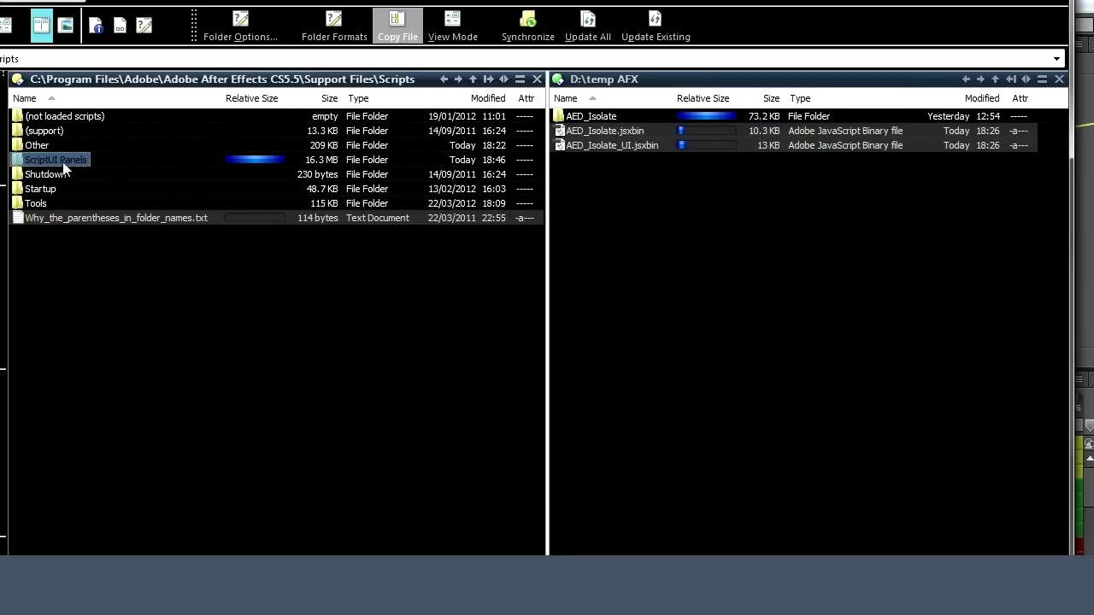
Drag the AED_Isolate folder and AED_Isolate.jsxbin from D:\temp AFX into Scripts.
left_click(373, 328)
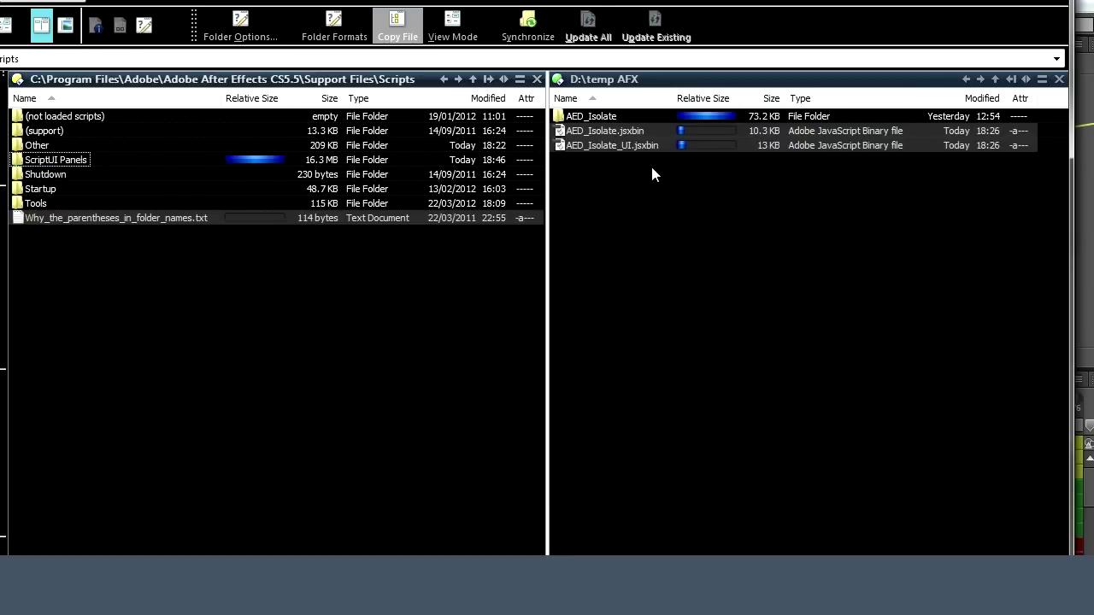
left_click(621, 187)
left_click(601, 130)
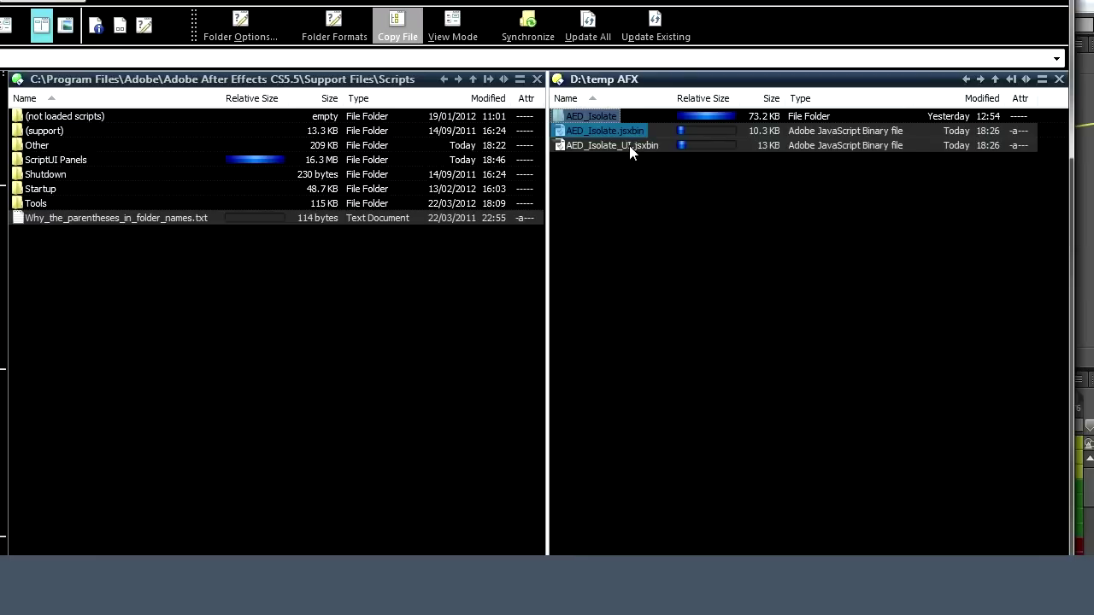
mouse_move(629, 146)
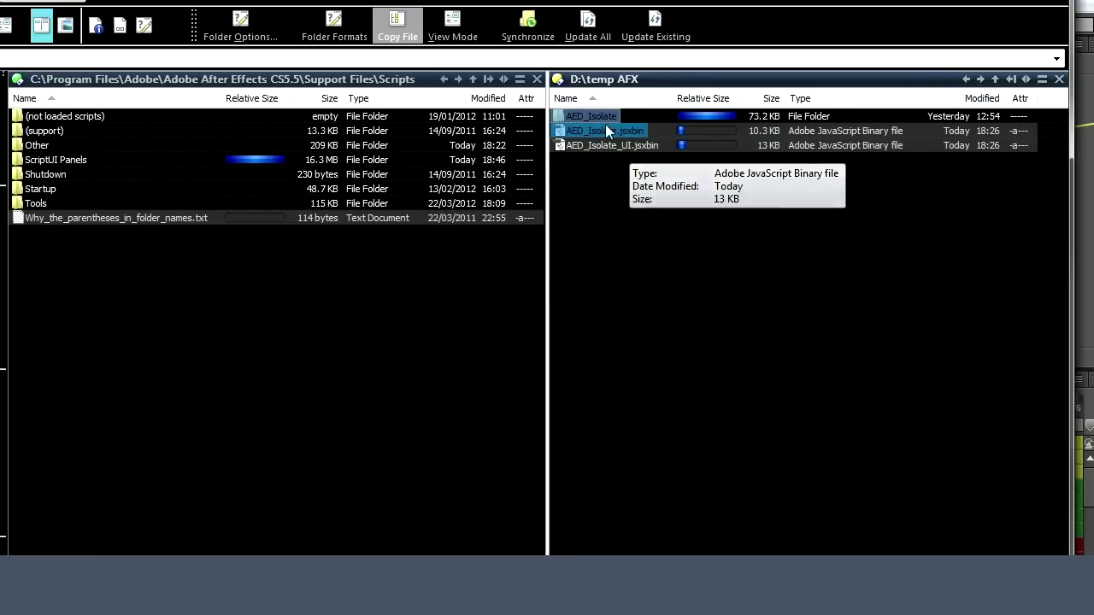
left_click_drag(603, 129, 173, 335)
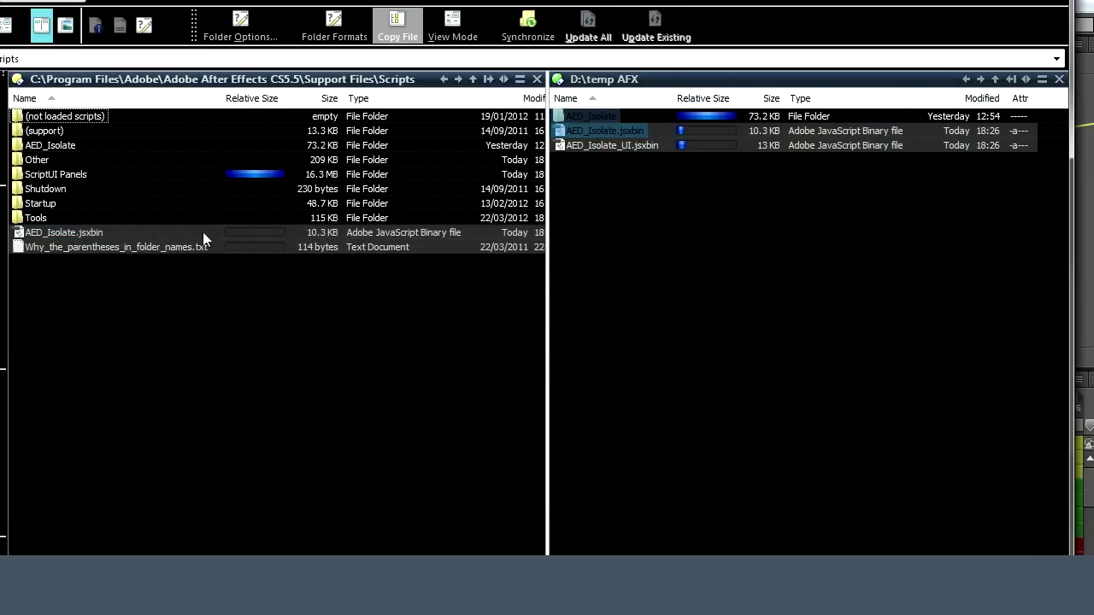
Paste duplicates of AED_Isolate.jsxbin and rename one copy to 1AED_Isolate - Copy.jsxbin.
left_click(69, 231)
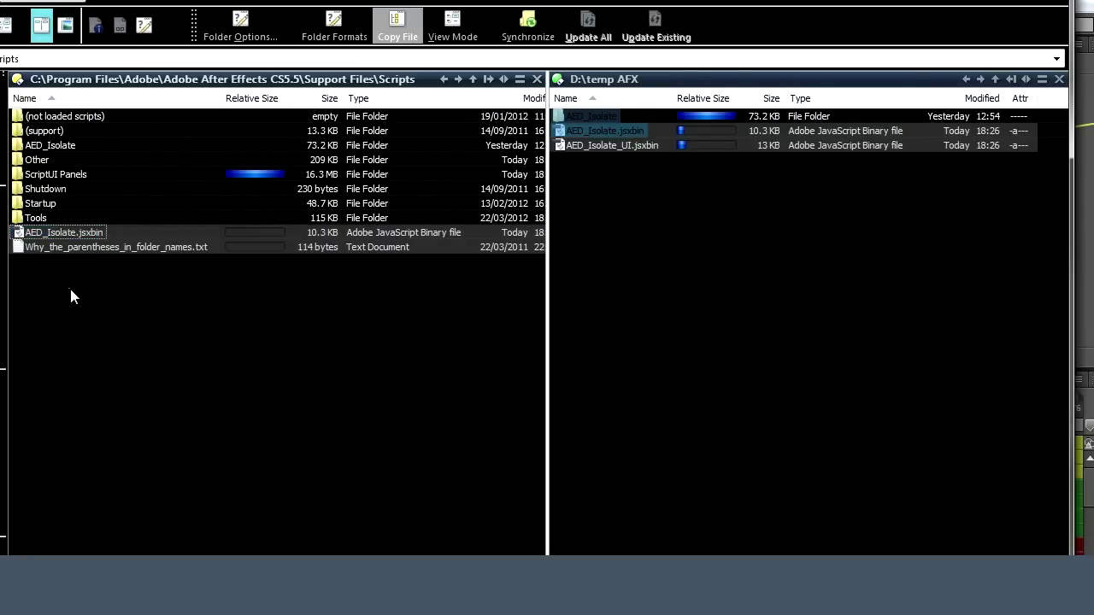
key("ctrl")
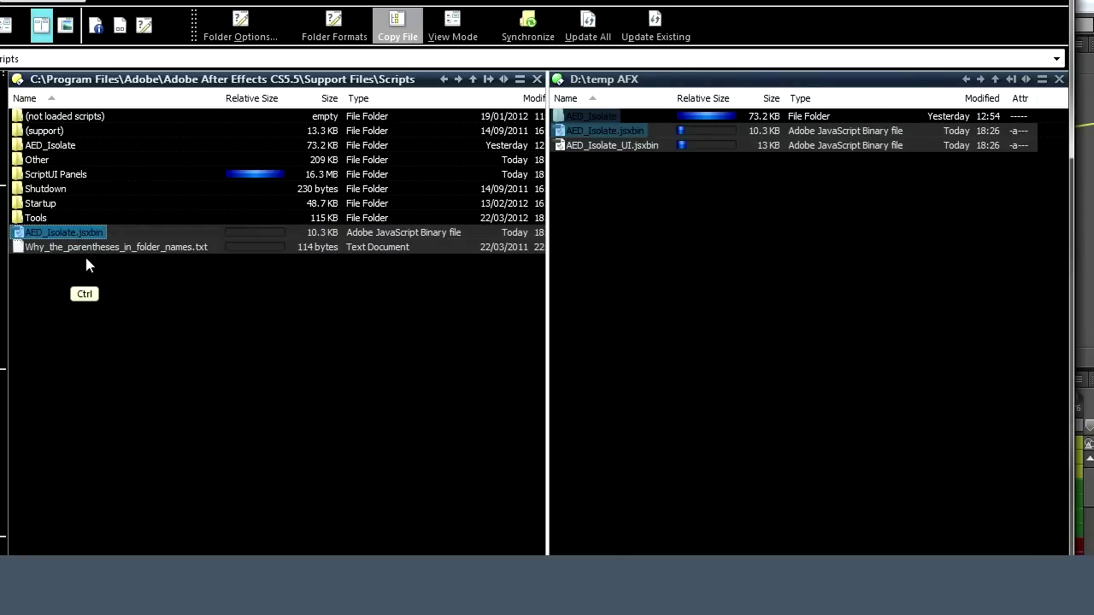
key("ctrl+v")
key("ctrl+v")
key("ctrl+v")
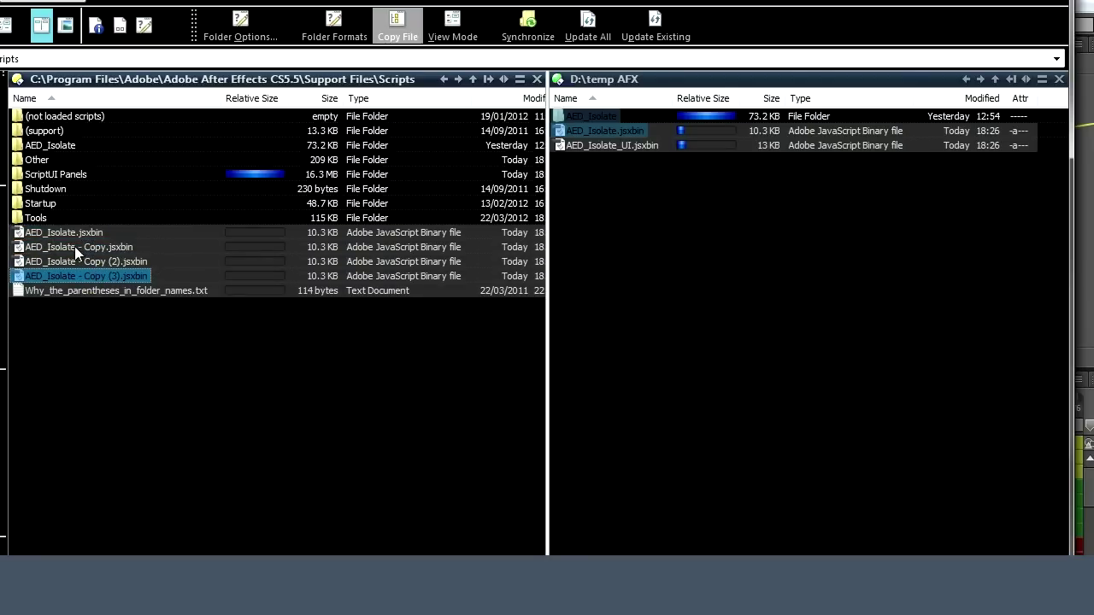
left_click(74, 246)
left_click(65, 232)
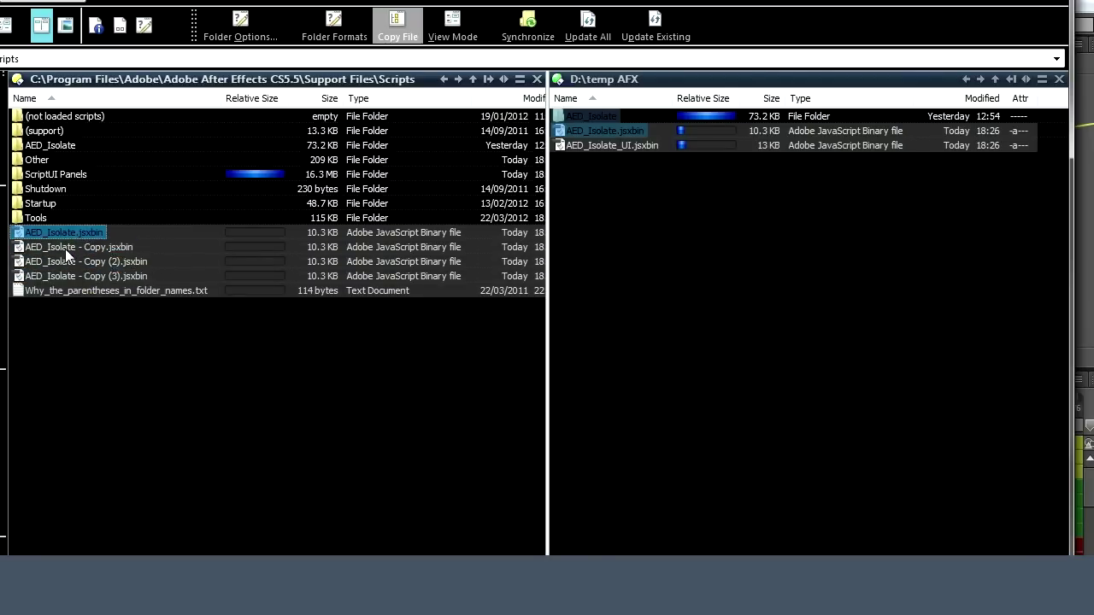
left_click(38, 249)
left_click(35, 248)
key("F2")
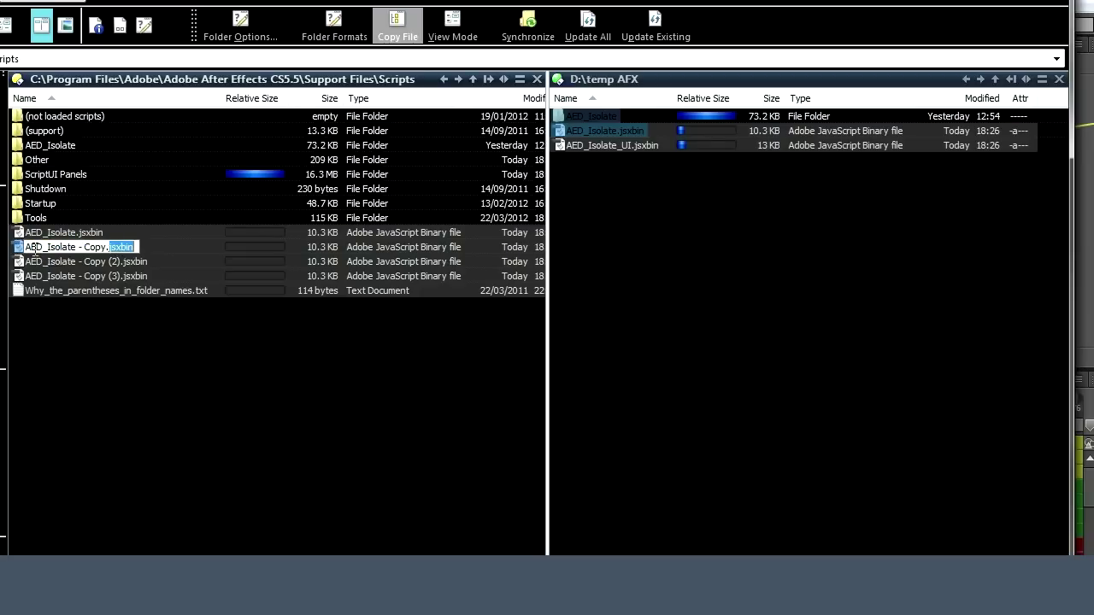
left_click(27, 248)
type("1")
key("Return")
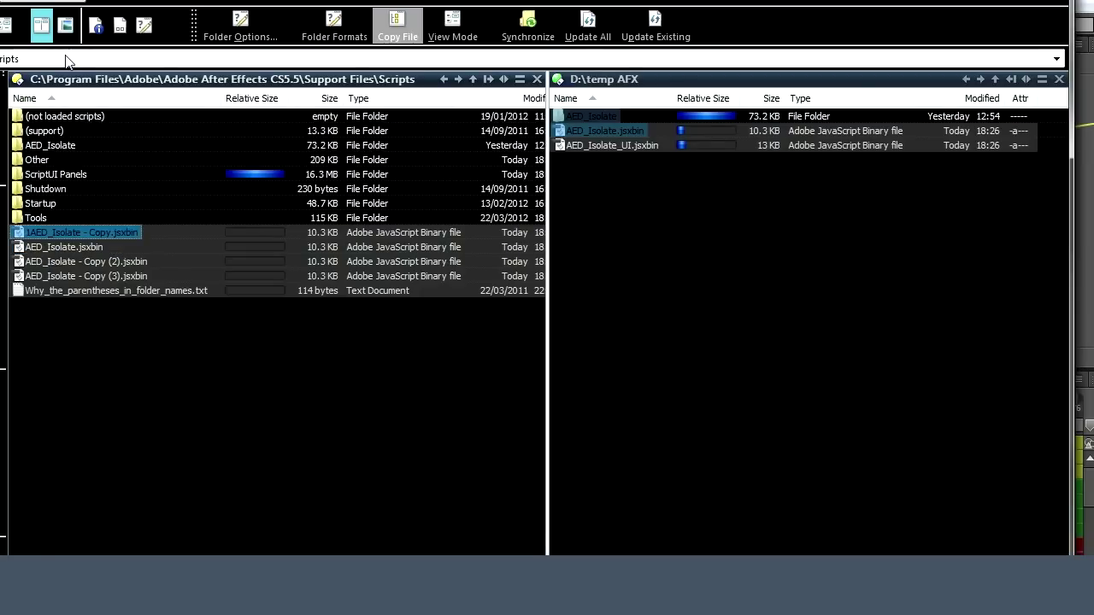
Rename the original script to 01_AED_Isolate.jsxbin.
left_click(69, 247)
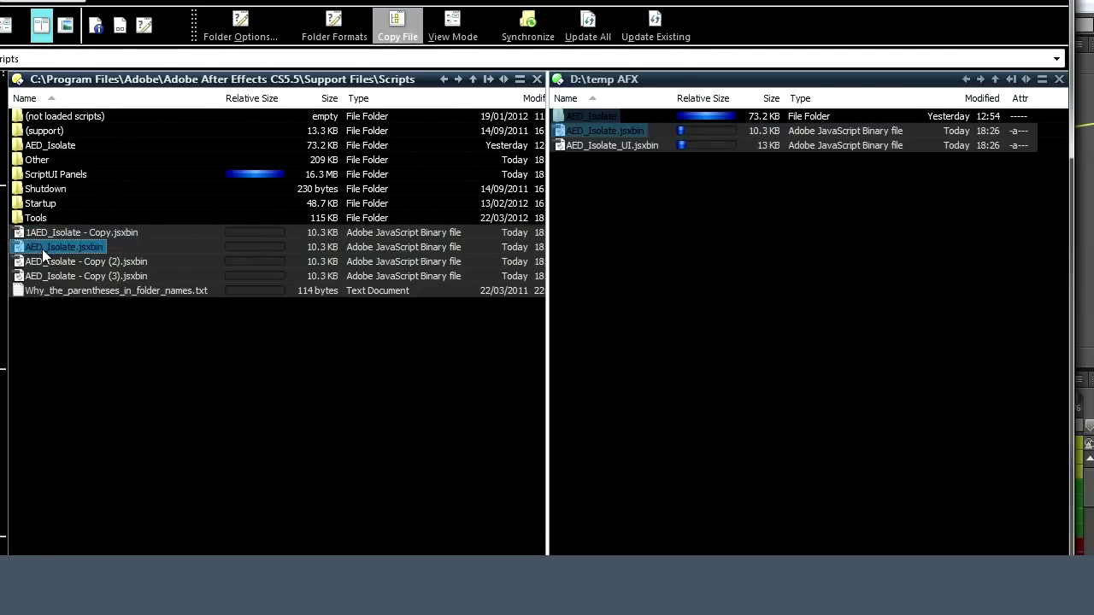
left_click(53, 232)
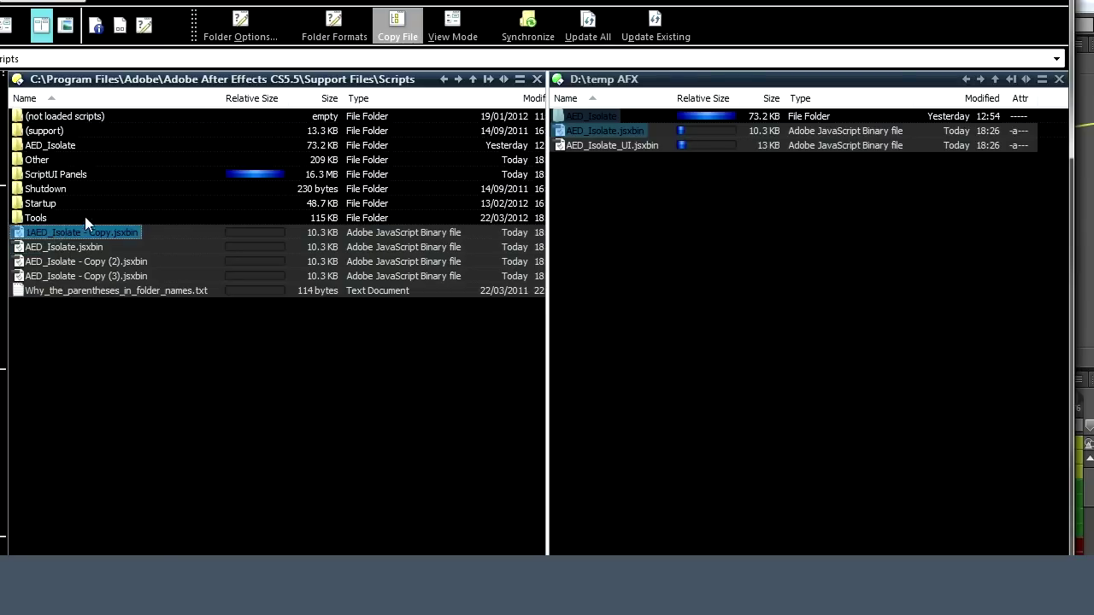
left_click(36, 248)
left_click(36, 248)
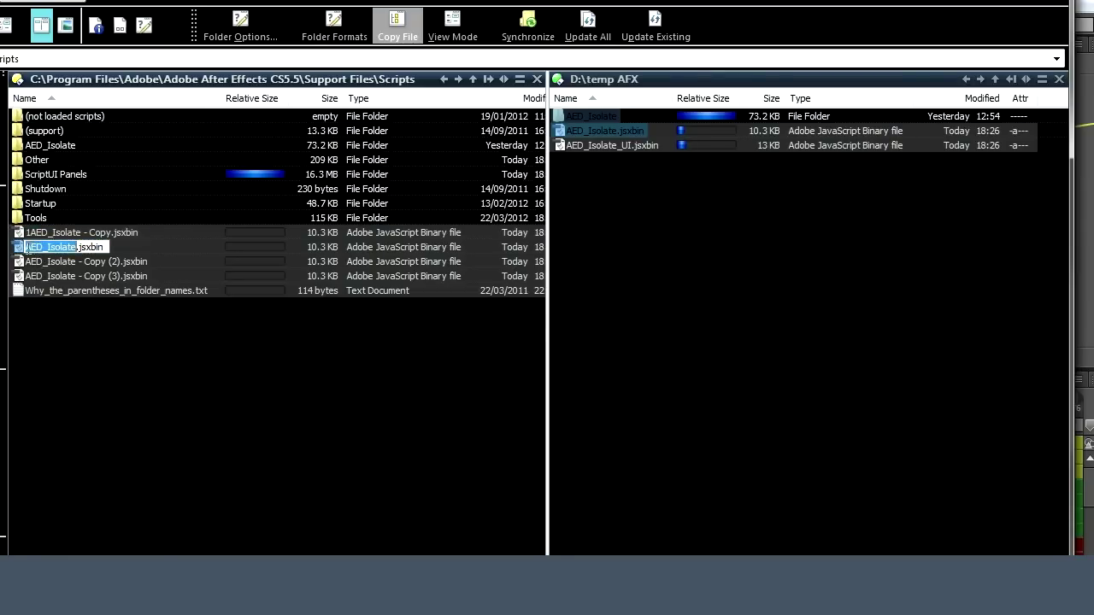
type("01")
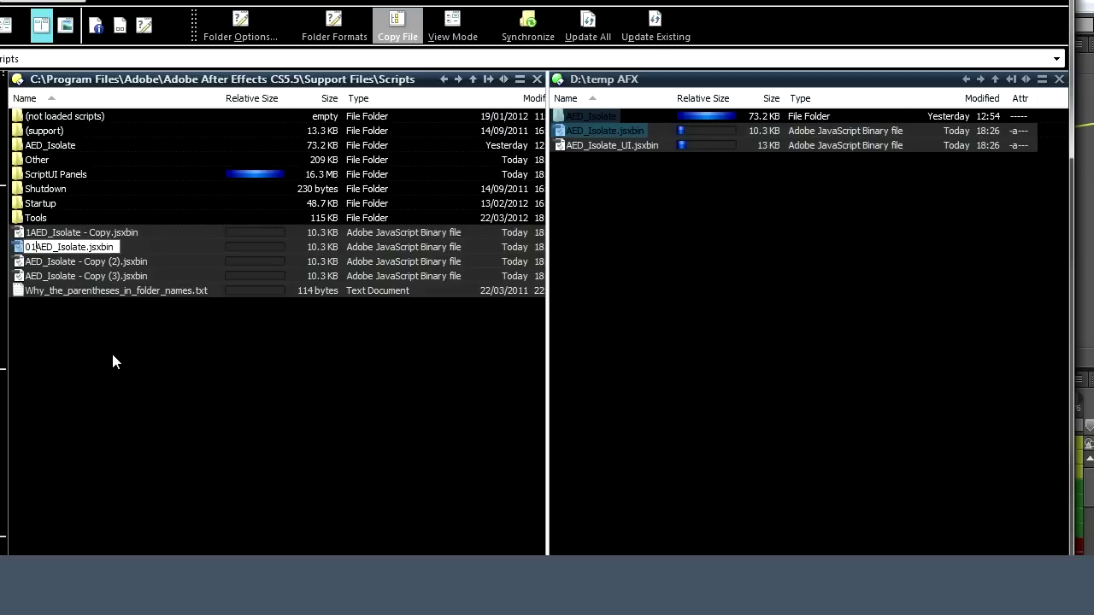
type("_")
key("Return")
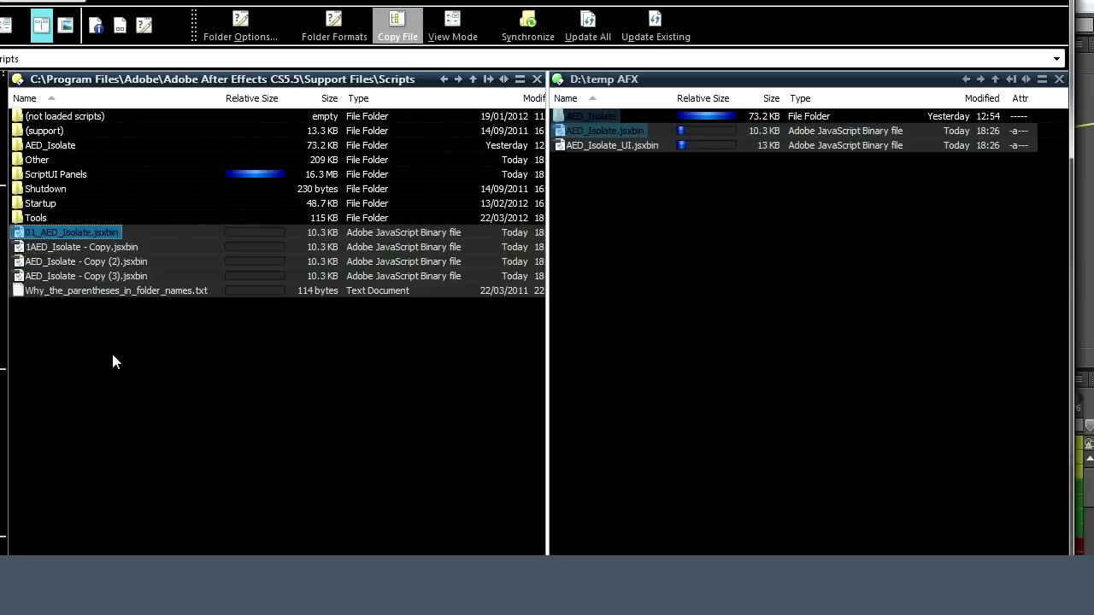
Delete the three duplicate copies, leaving 01_AED_Isolate.jsxbin selected.
left_click(103, 247)
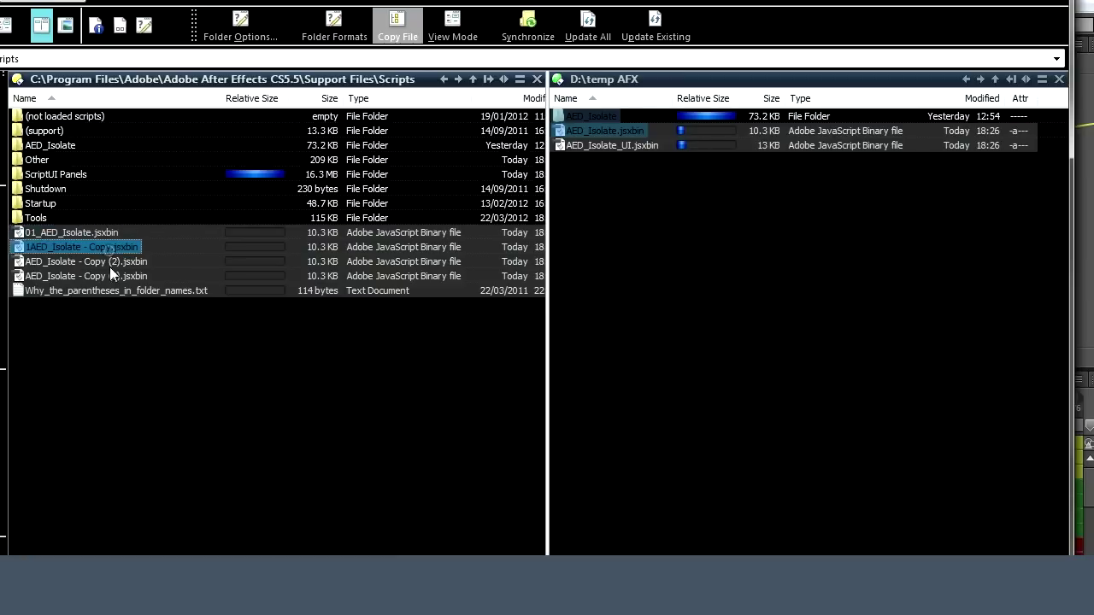
left_click(118, 277, "shift")
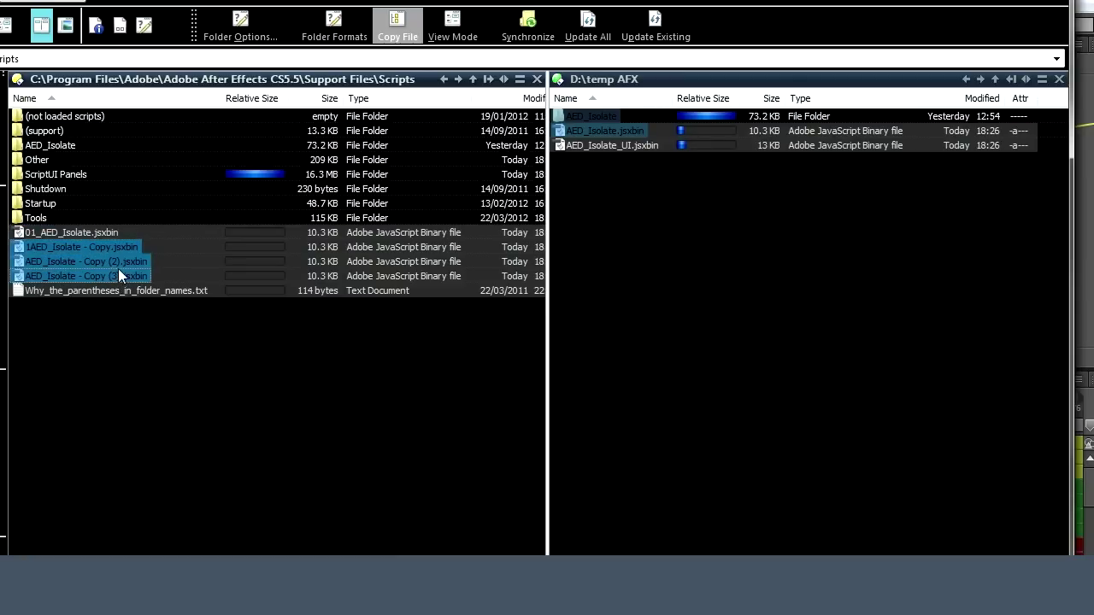
key("Delete")
left_click(60, 232)
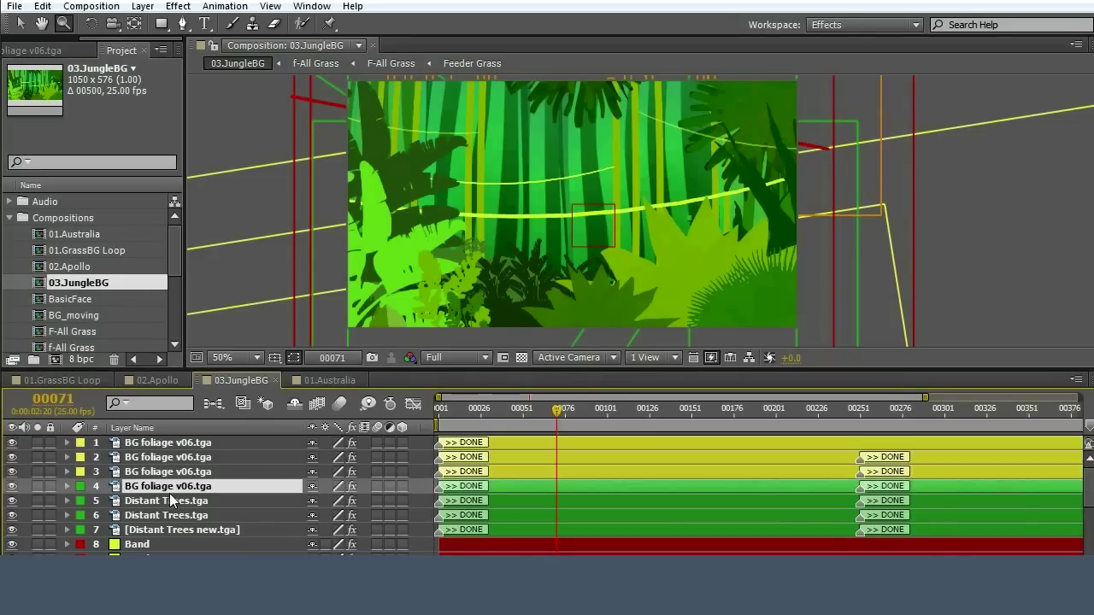
Select BG foliage v06.tga and Distant Trees.tga layers, then undo to show all layers again.
left_click(171, 496)
left_click(179, 487)
left_click(178, 459)
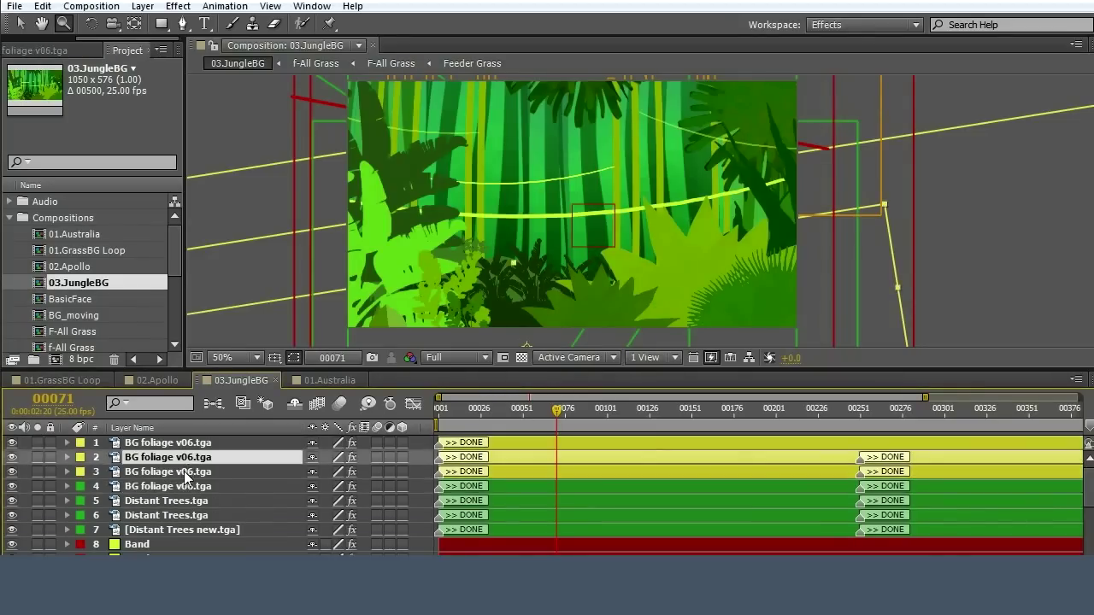
left_click(178, 484, "ctrl")
left_click(177, 518, "ctrl")
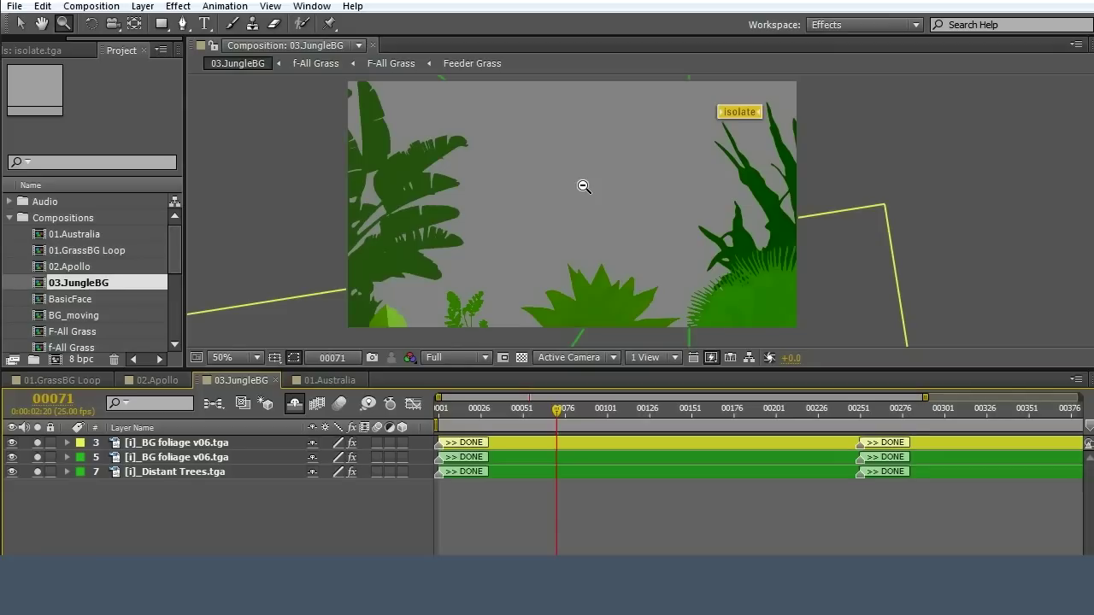
key("ctrl+z")
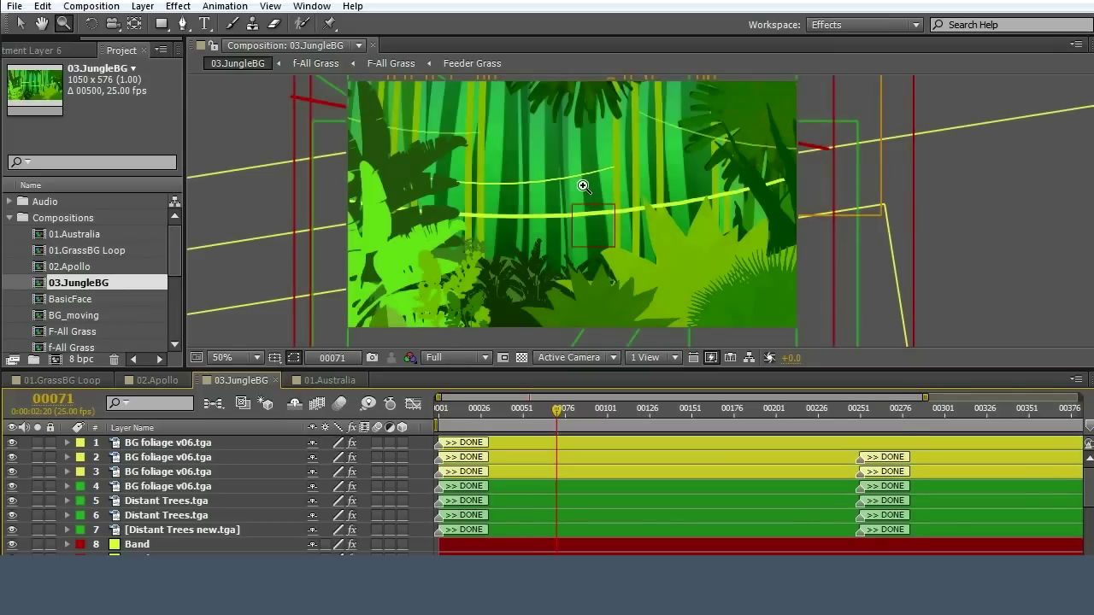
Isolate layers 4 to 7 (foliage and Distant Trees new.tga), then reselect layers 7 and 4.
left_click(150, 488)
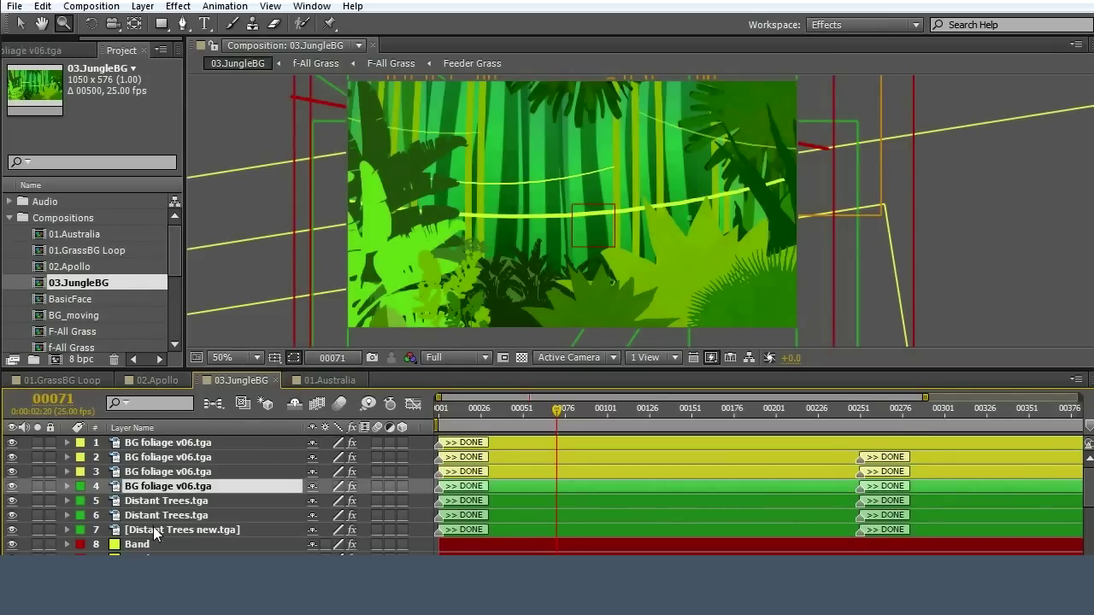
left_click(153, 528, "shift")
key("ctrl+shift+i")
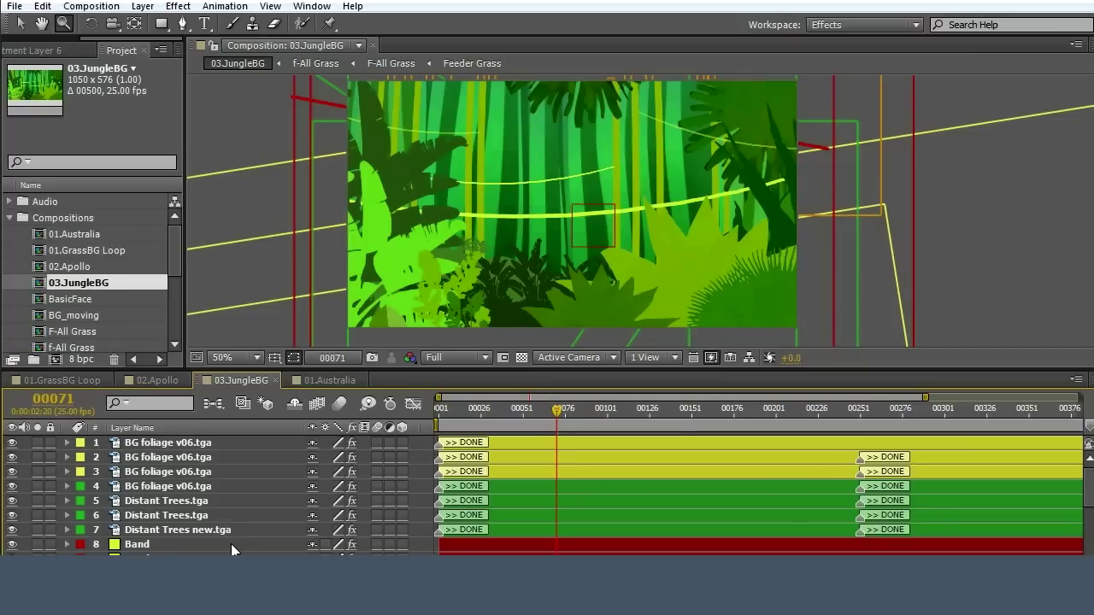
left_click(213, 530)
left_click(193, 487)
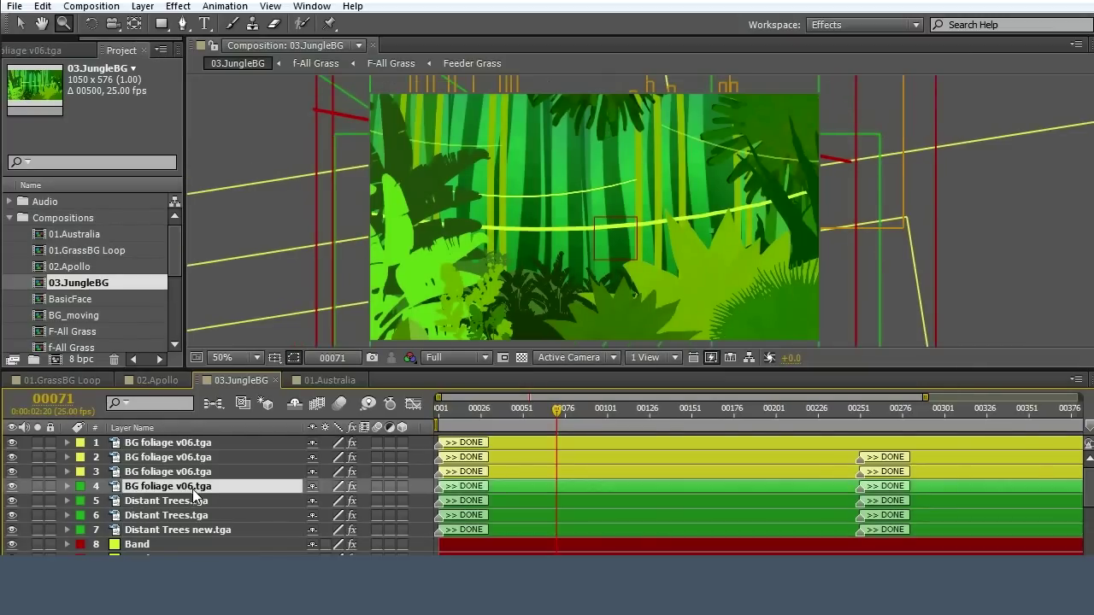